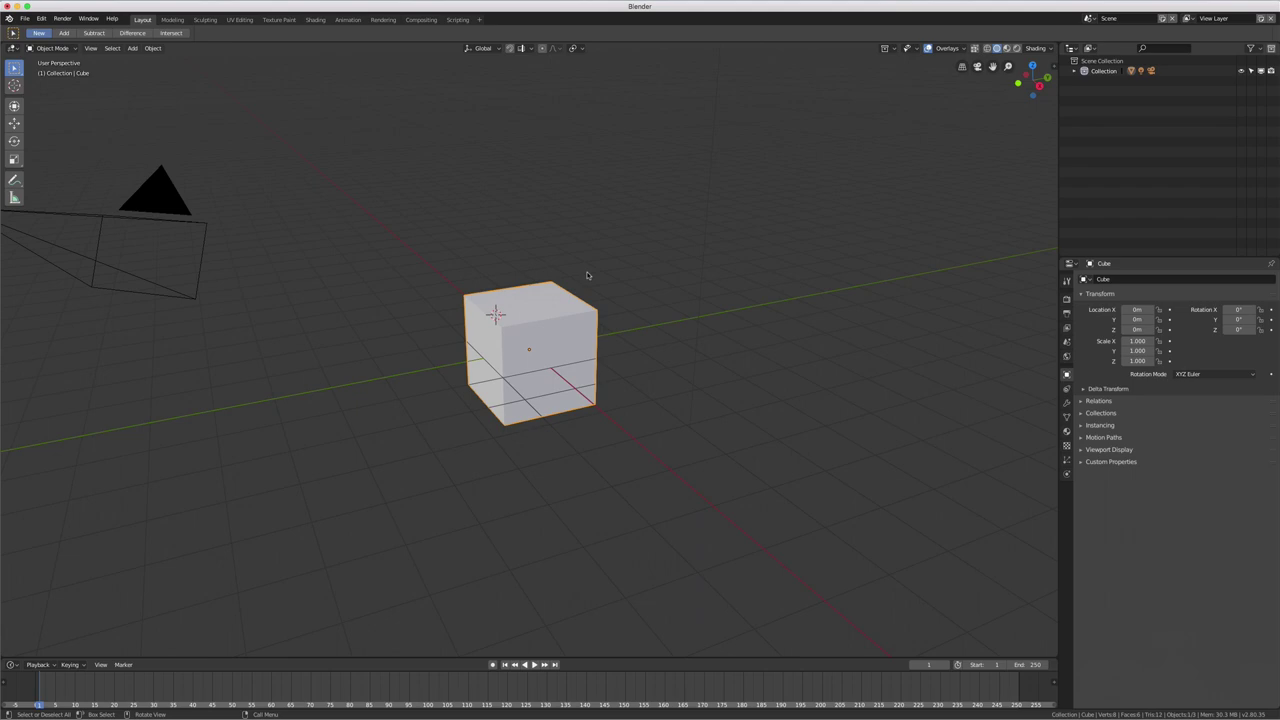
Show the Blender splash screen from the Blender logo menu.
left_click(10, 19)
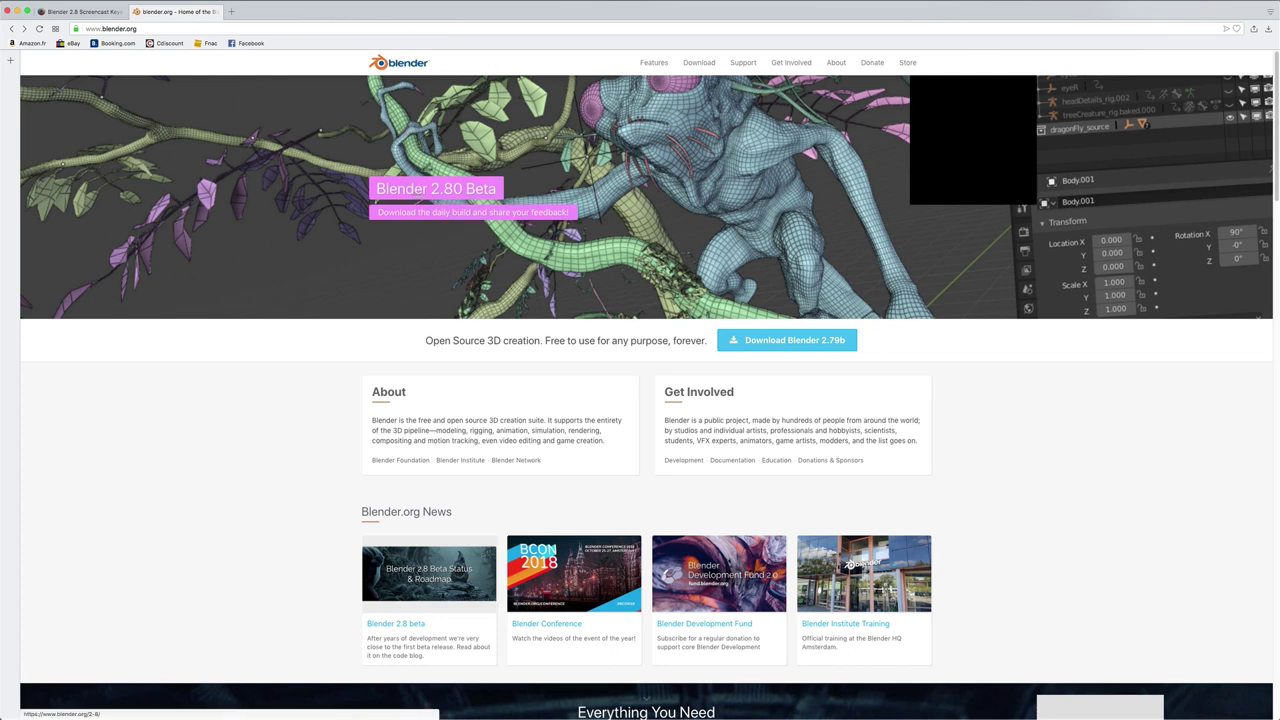
Follow the 2.80 Beta banner to the 2.8 beta download page and view its Windows, Linux and macOS builds.
left_click(459, 189)
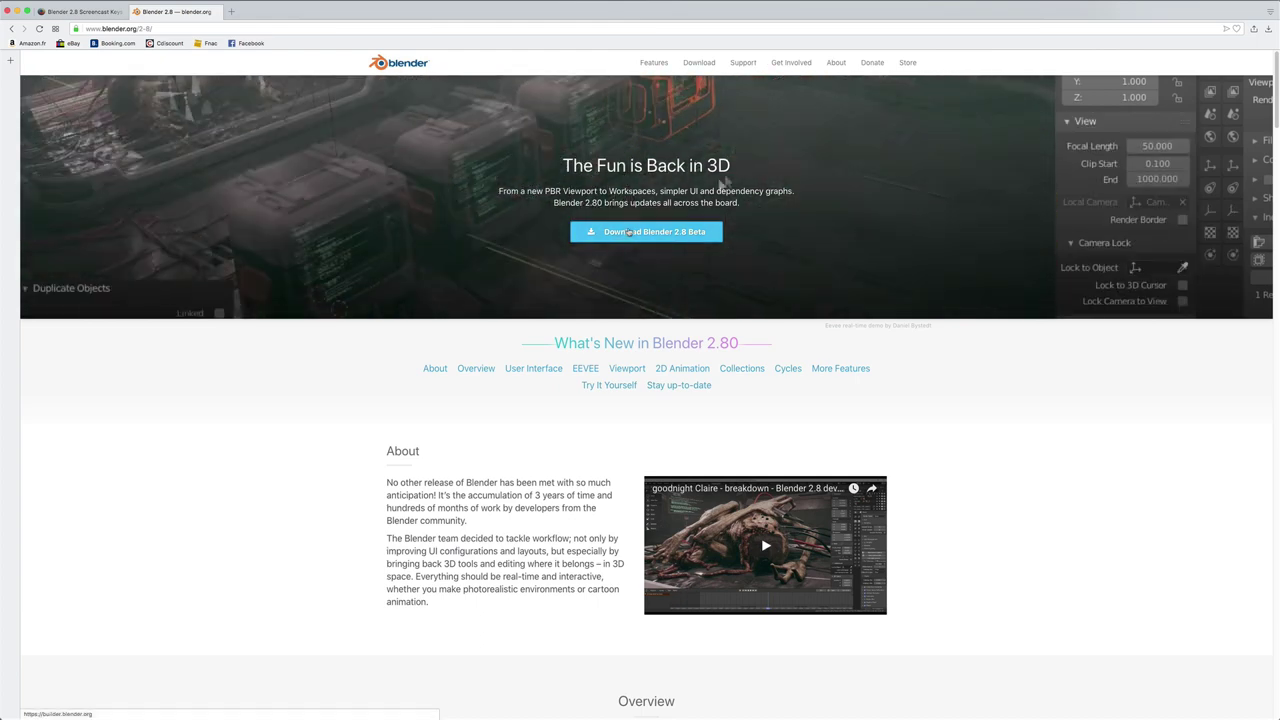
left_click(640, 234)
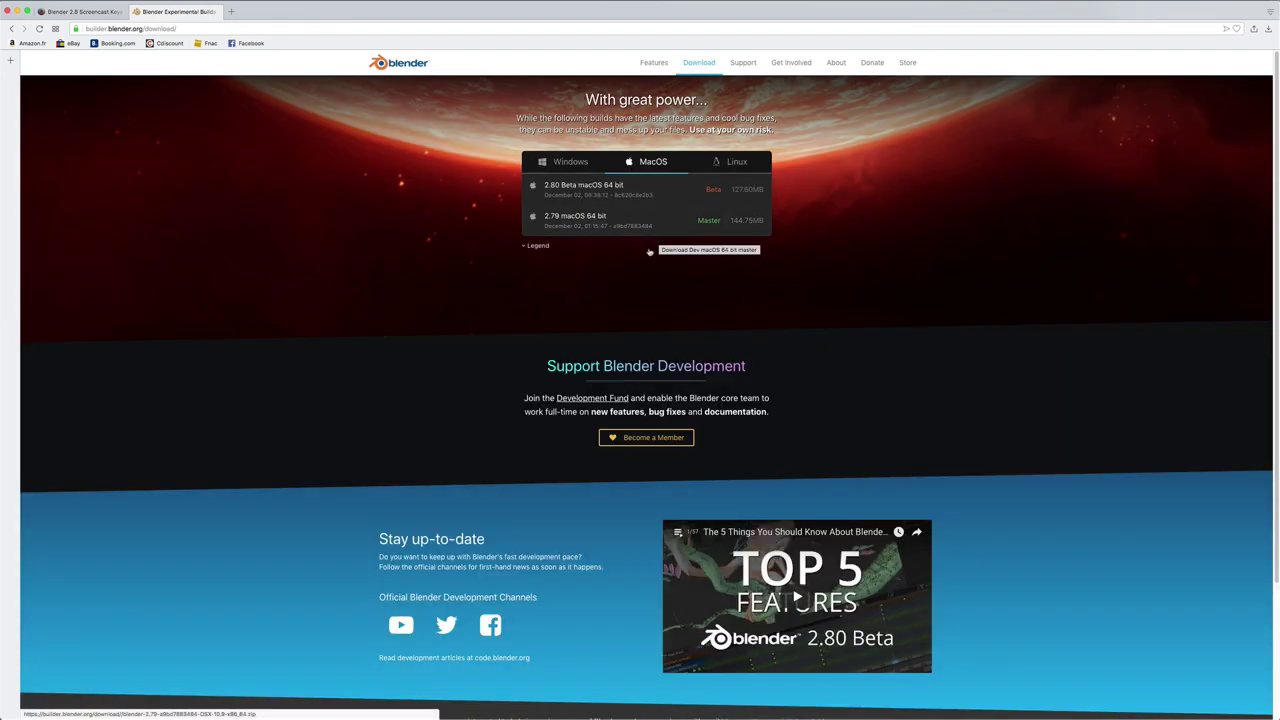
left_click(572, 167)
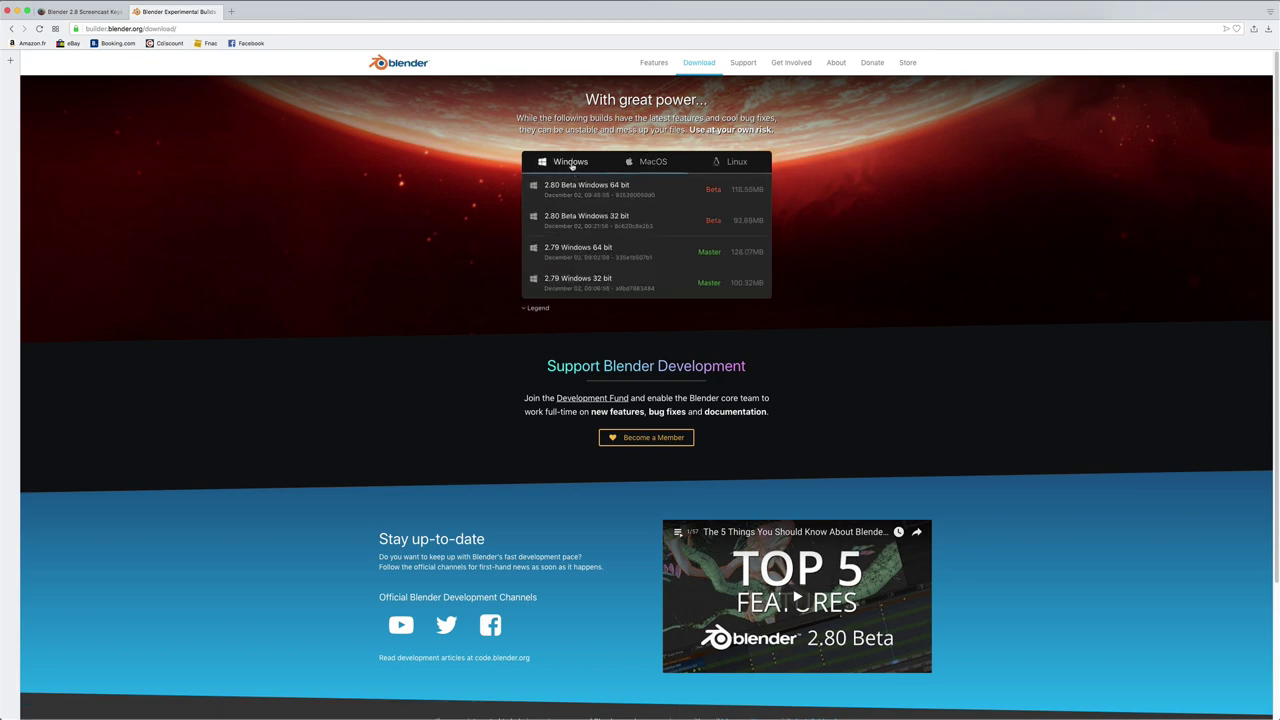
left_click(651, 163)
left_click(734, 168)
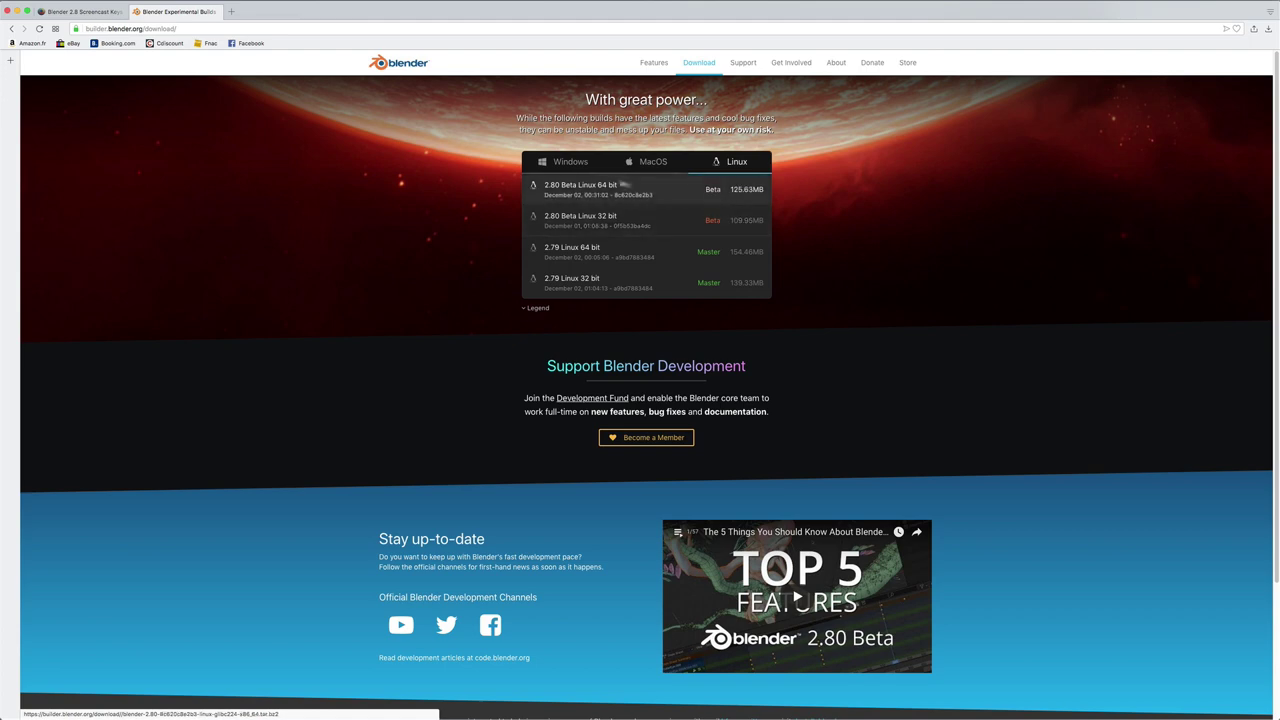
left_click(655, 166)
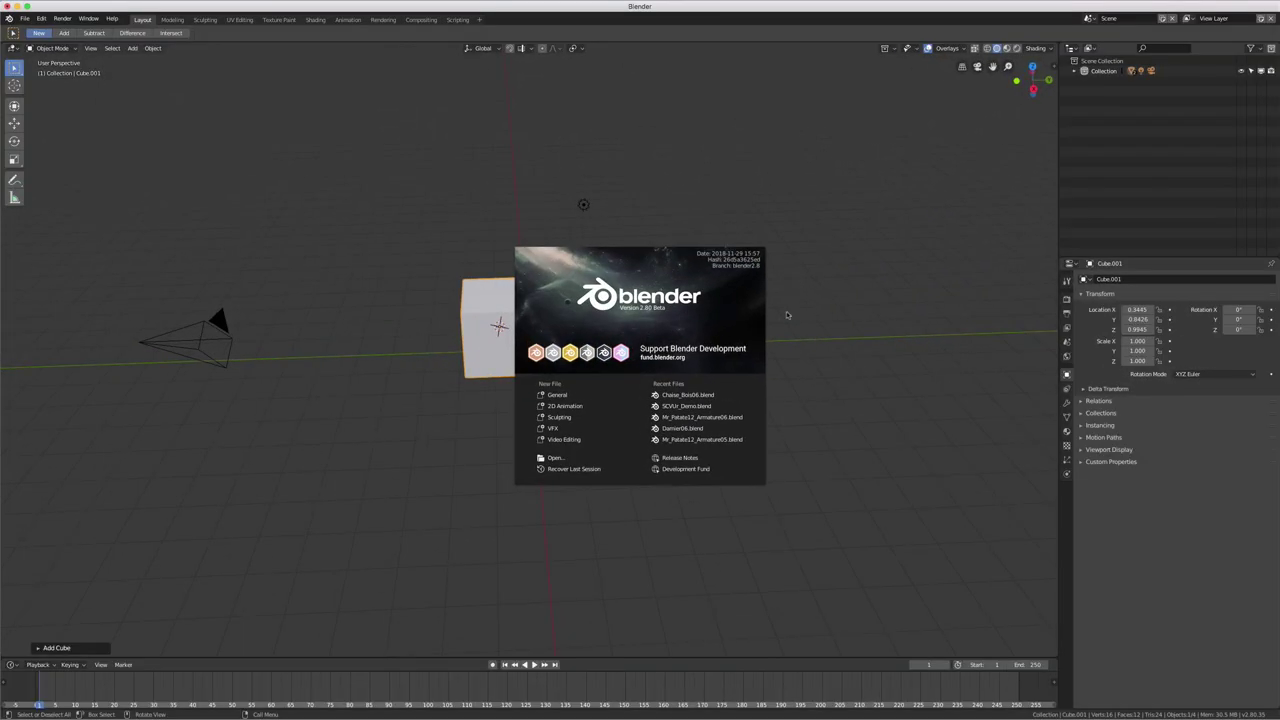
Close the splash screen and orbit the view around the cube and camera.
left_click(671, 194)
mouse_move(608, 221)
middle_mouse_down()
mouse_move(580, 237)
mouse_move(525, 227)
middle_mouse_up()
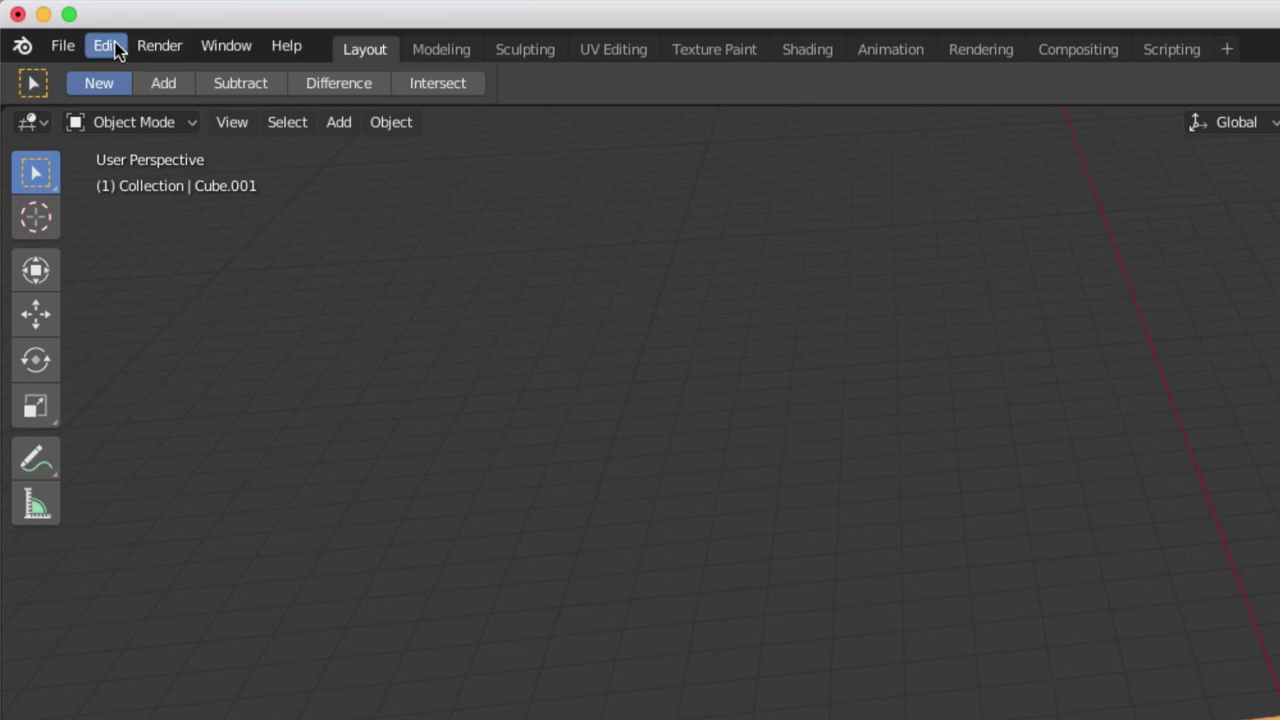
left_click(117, 50)
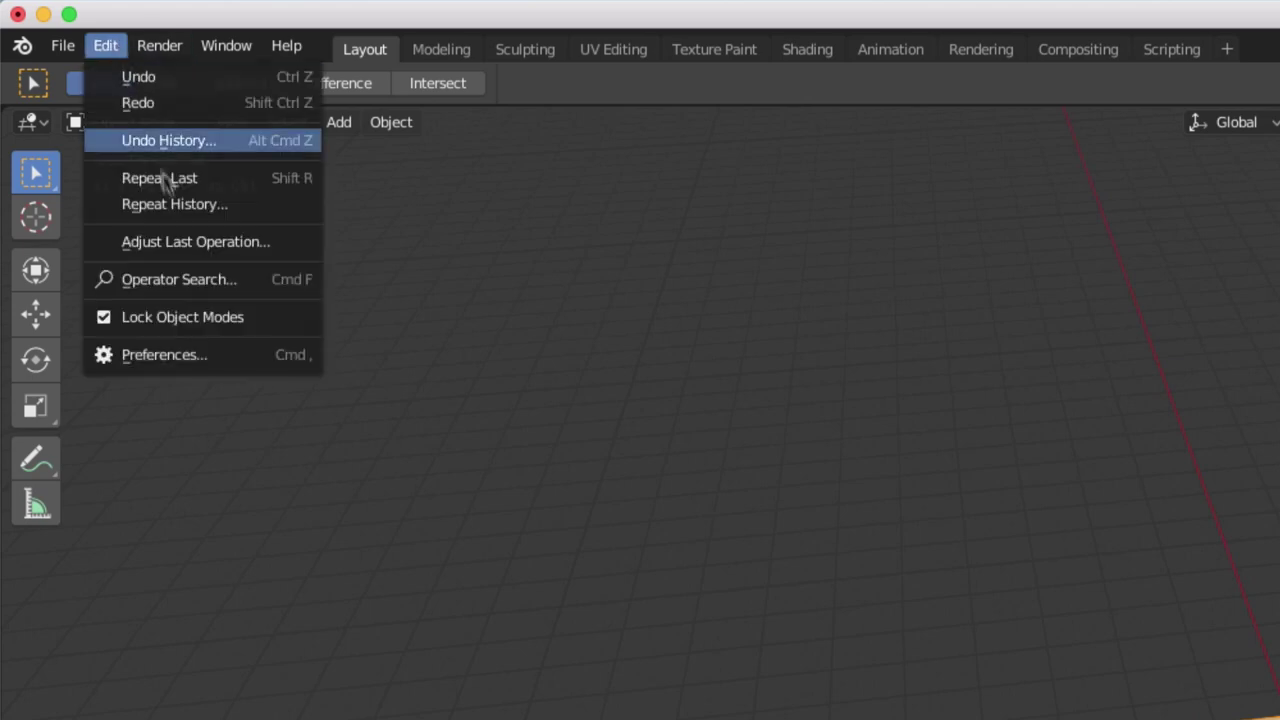
left_click(166, 355)
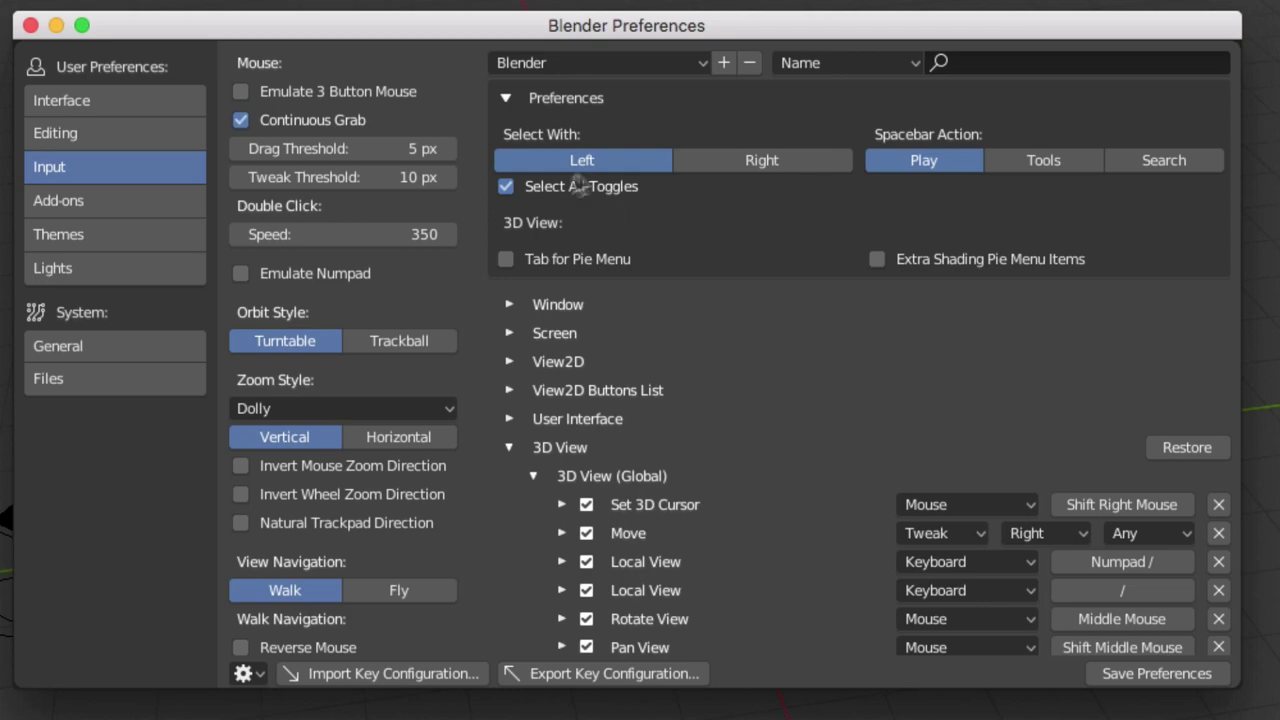
left_click(30, 26)
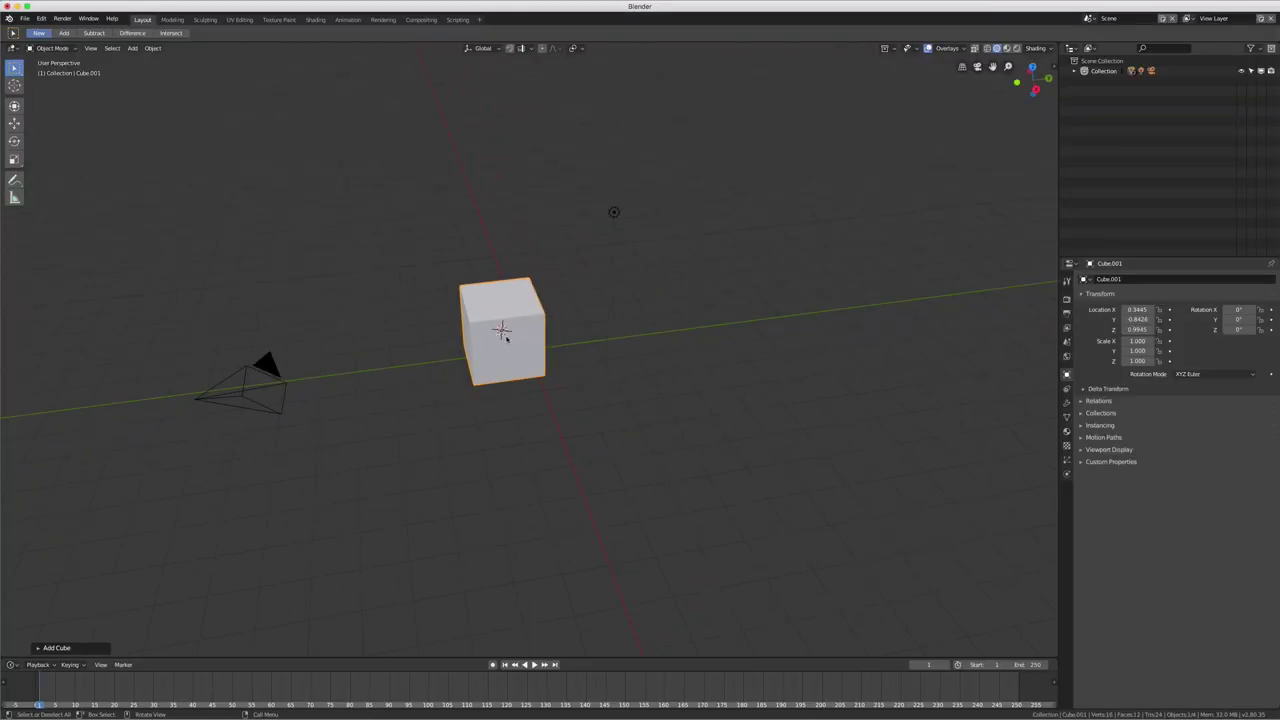
Put the cube in Edit Mode, zoom in and out, then deselect and reselect all its geometry.
key("Tab")
scroll(505, 335, "up", 1)
scroll(510, 325, "up", 3)
scroll(522, 309, "down", 3)
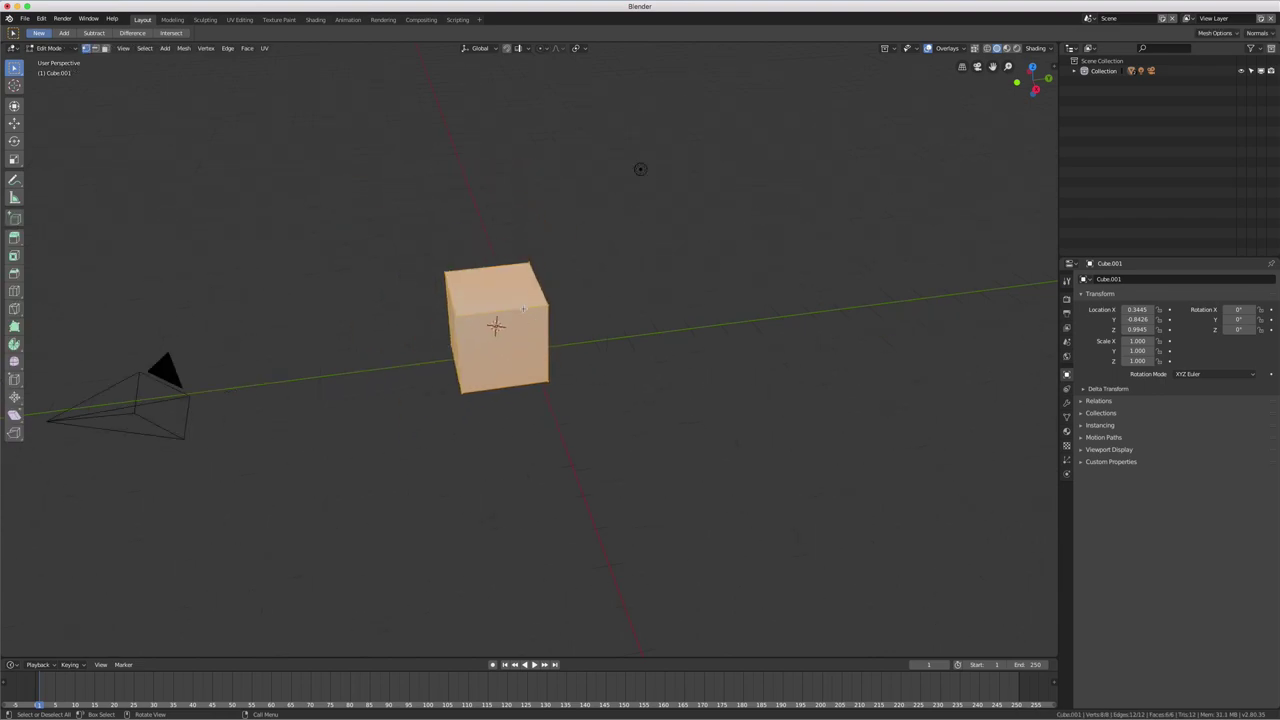
scroll(522, 309, "down", 2)
scroll(523, 308, "up", 4)
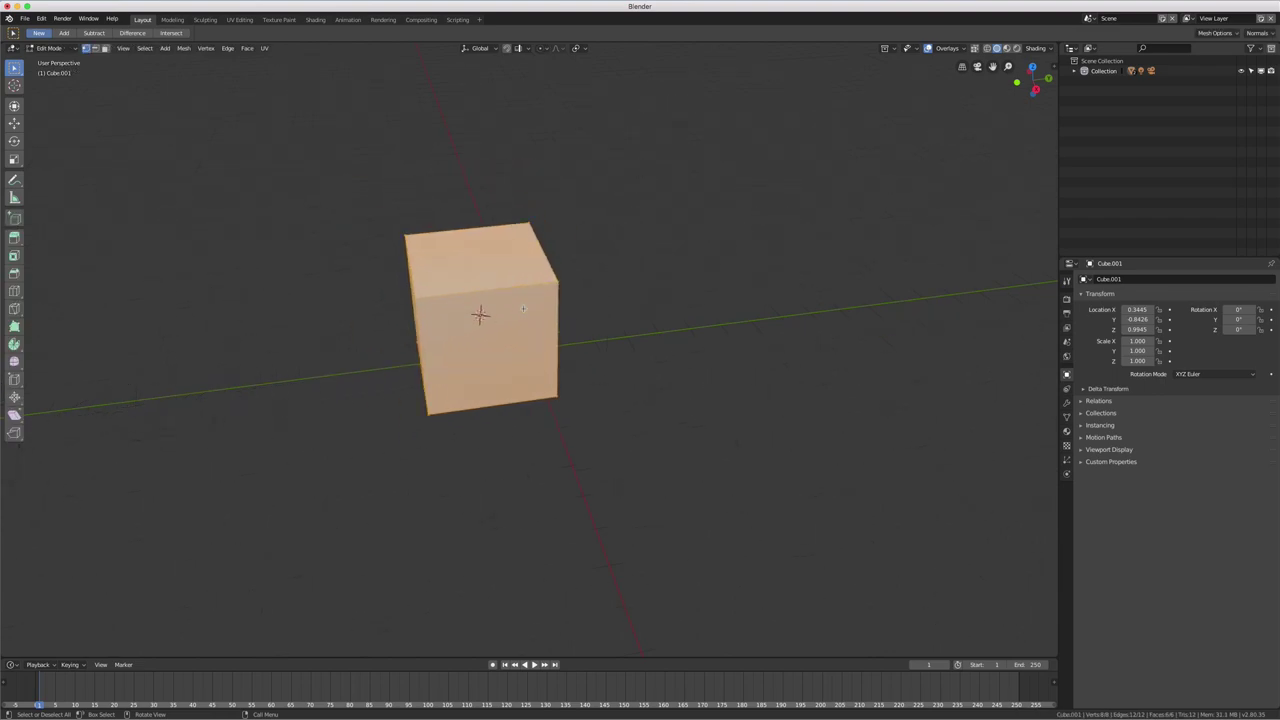
scroll(522, 308, "down", 3)
key("alt+a")
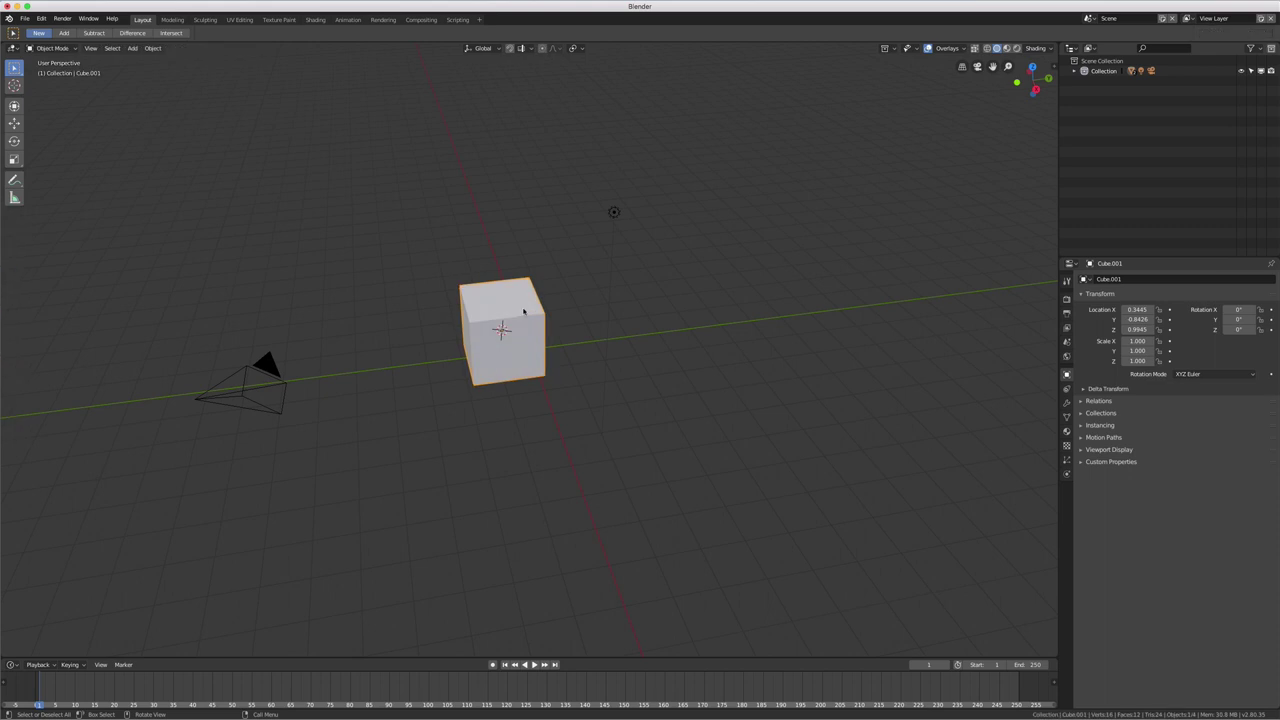
key("a")
Return to Object Mode and toggle between deselecting and selecting every object several times.
key("Tab")
key("alt+a")
key("a")
key("alt+a")
key("a")
key("alt+a")
key("a")
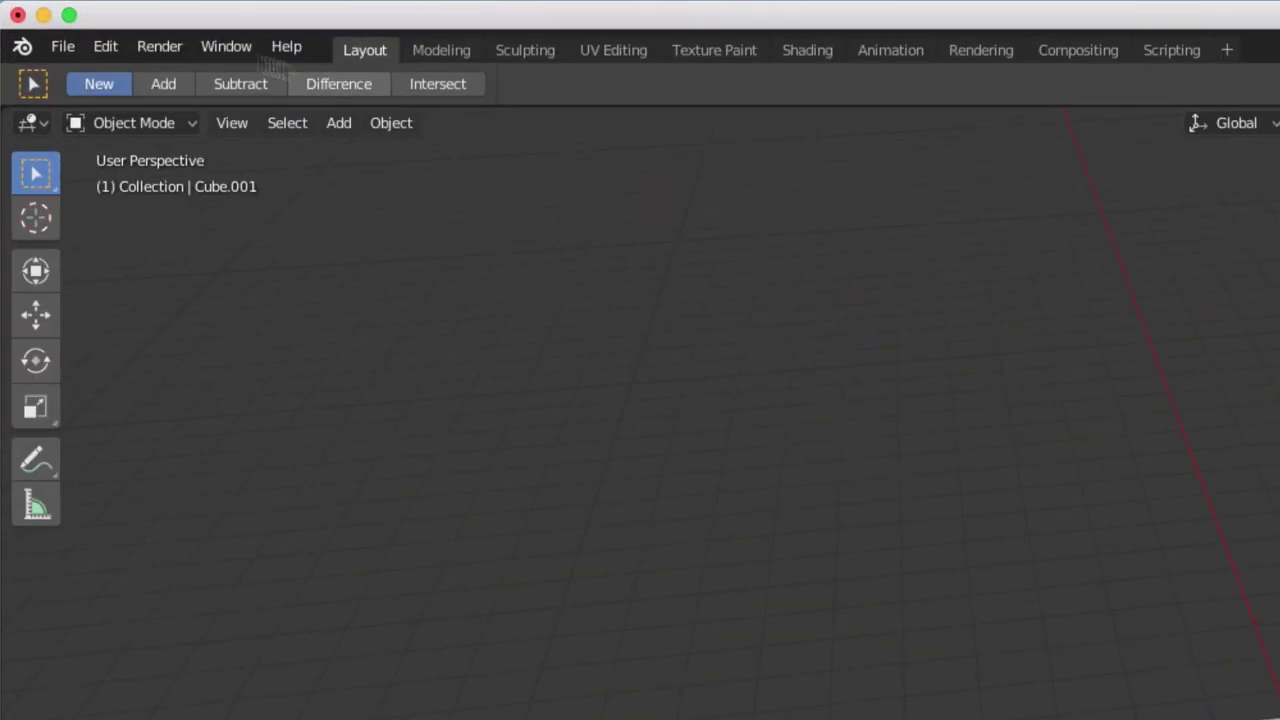
Untick Select All Toggles in the Input preferences.
left_click(110, 47)
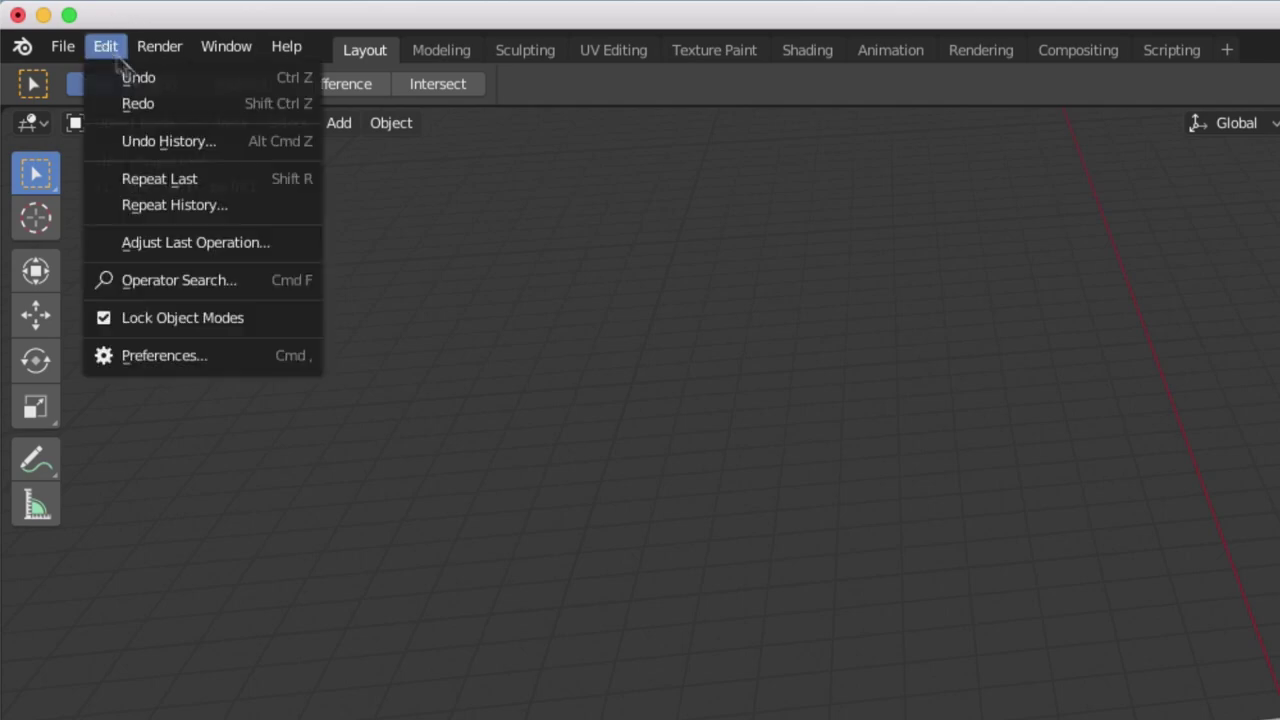
left_click(175, 356)
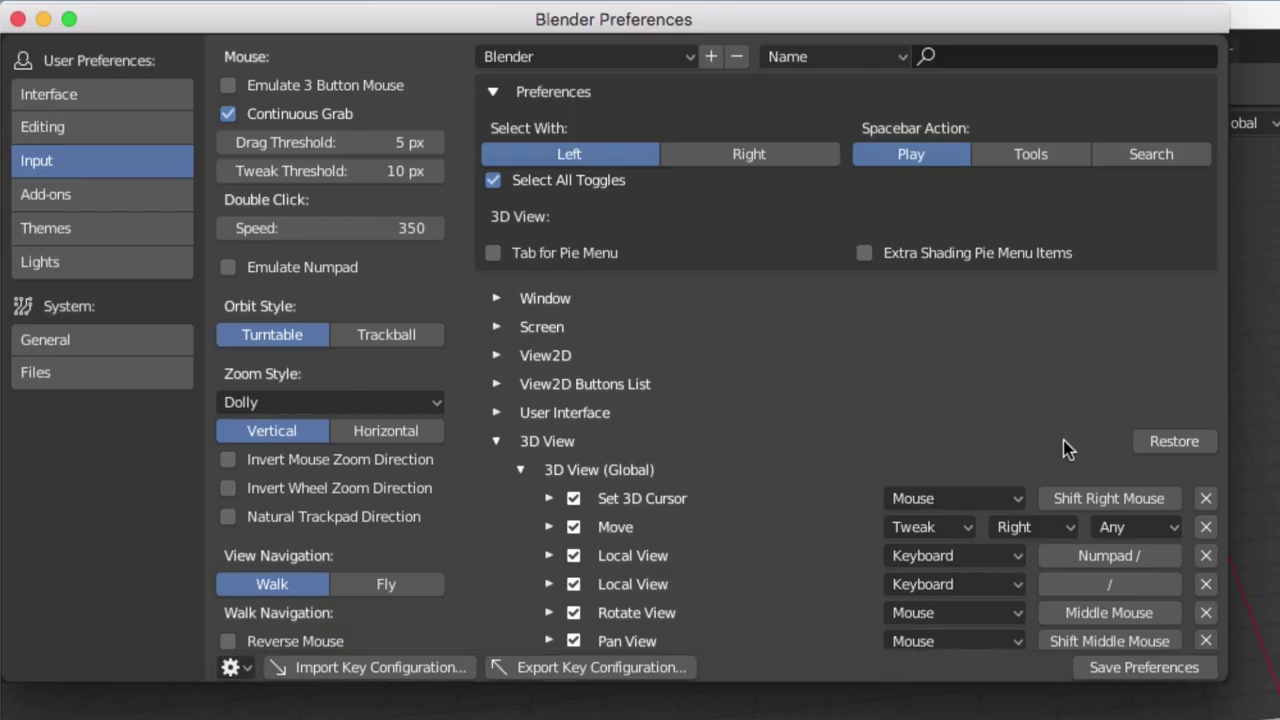
left_click(493, 181)
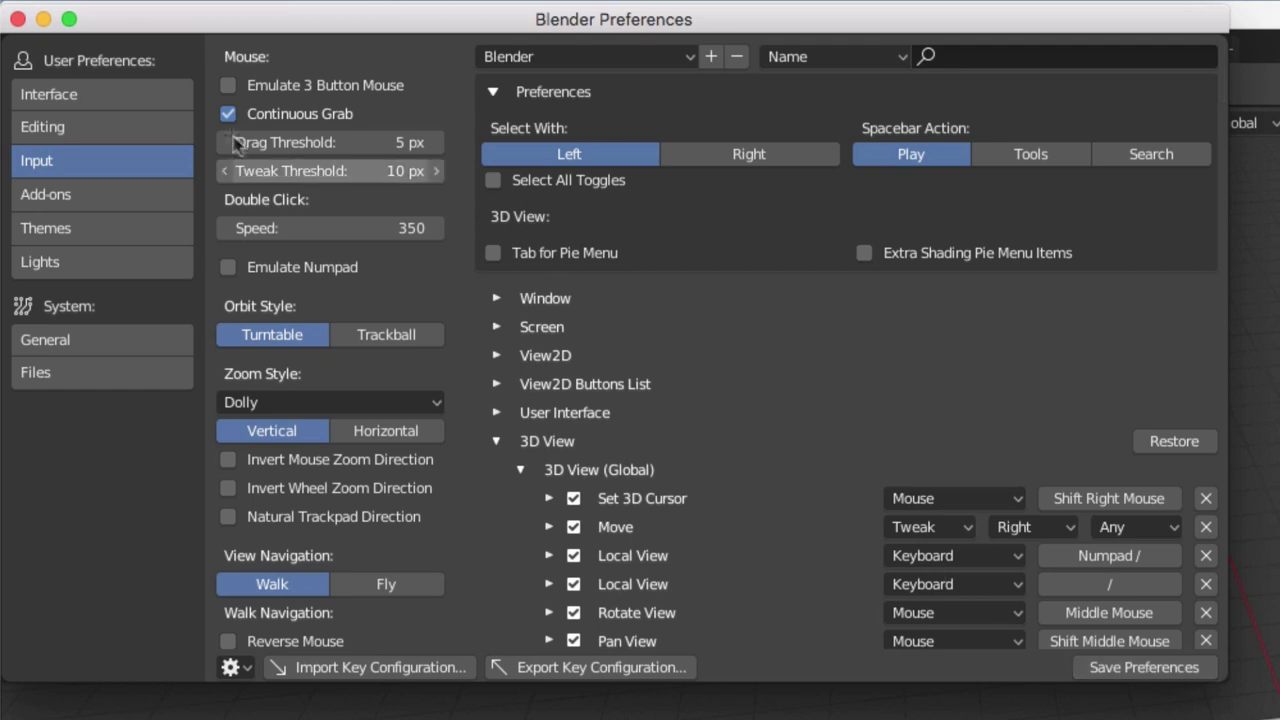
Close the preferences and check that A selects and Alt+A deselects all objects.
left_click(18, 19)
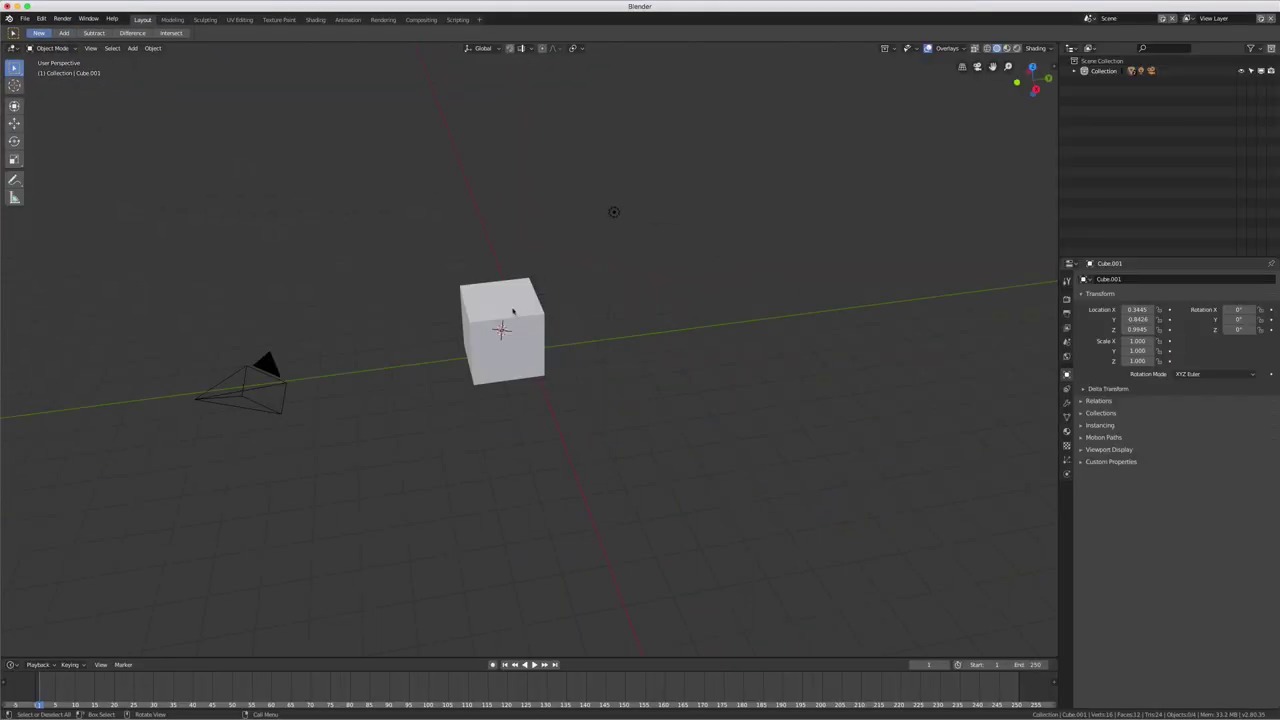
key("a")
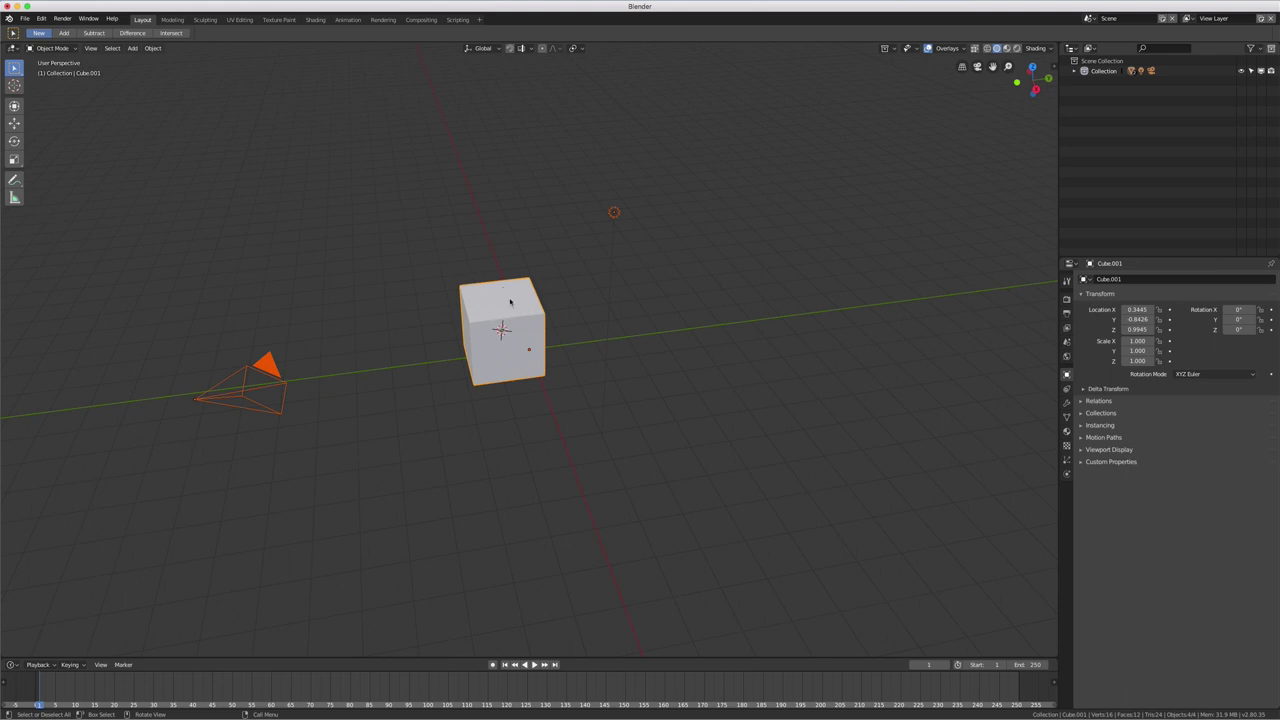
key("alt+a")
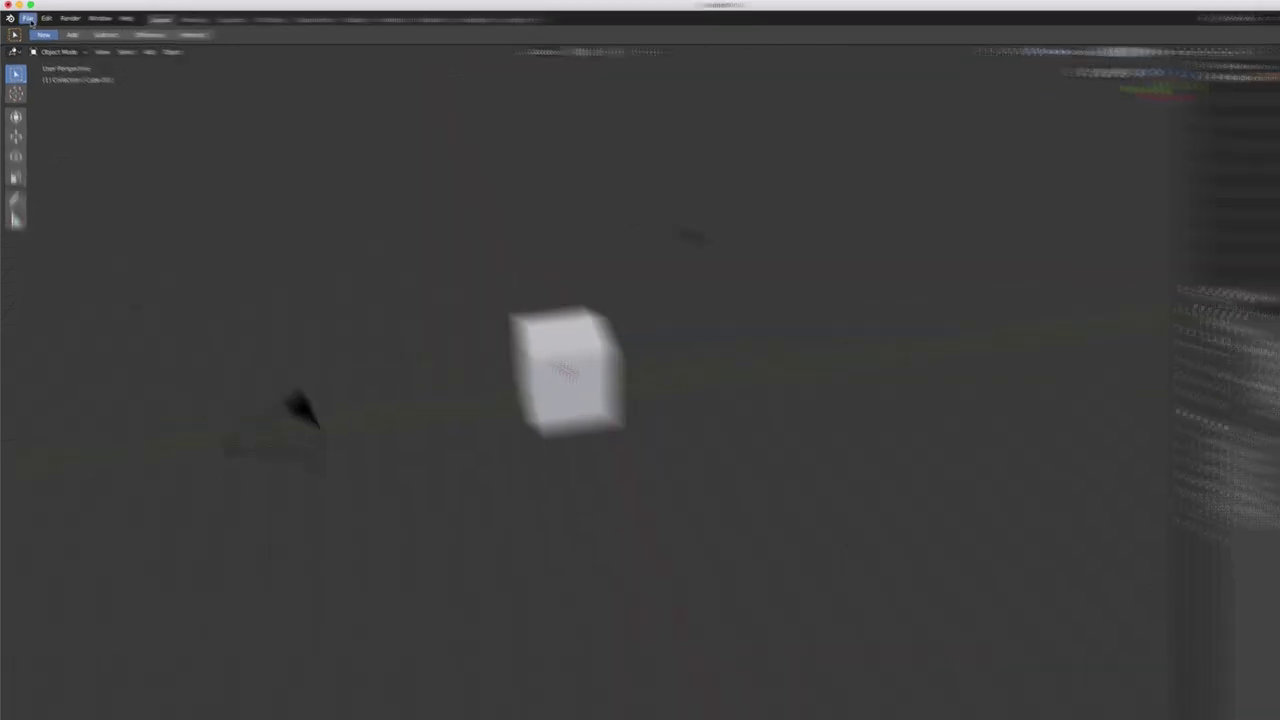
Tick Select All Toggles again in the Input preferences and save the preferences.
left_click(25, 18)
mouse_move(105, 17)
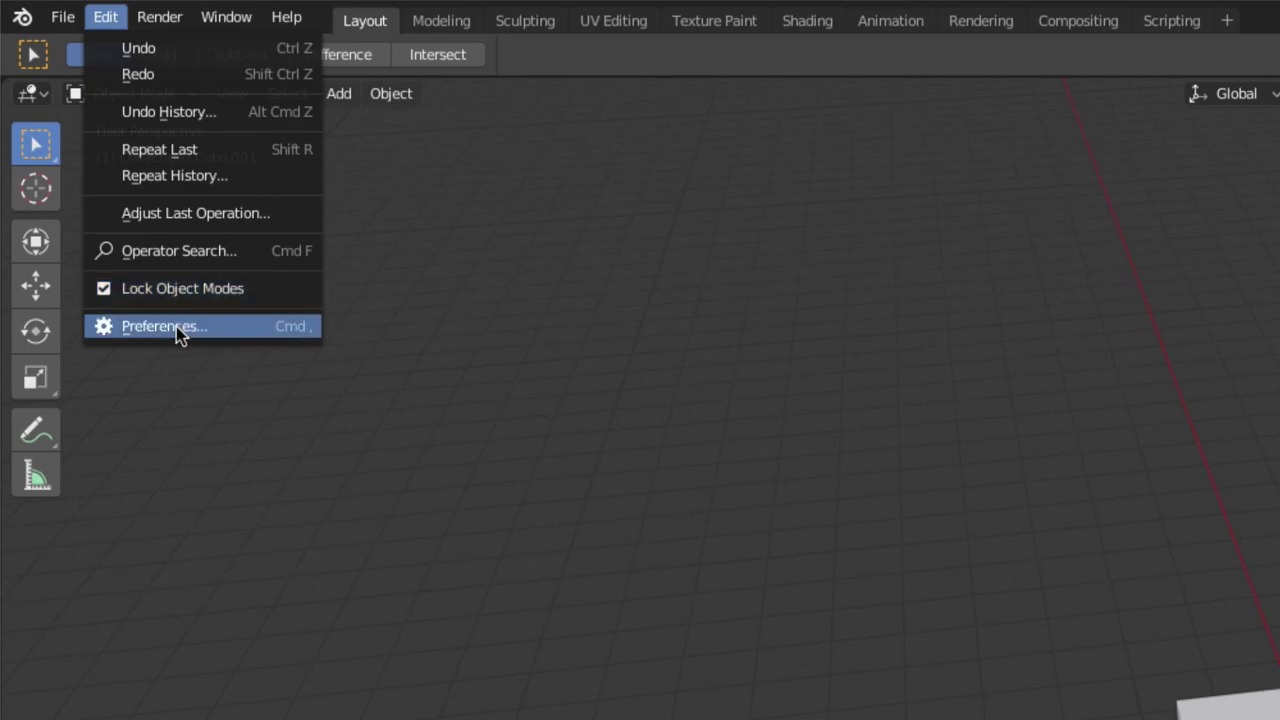
left_click(176, 326)
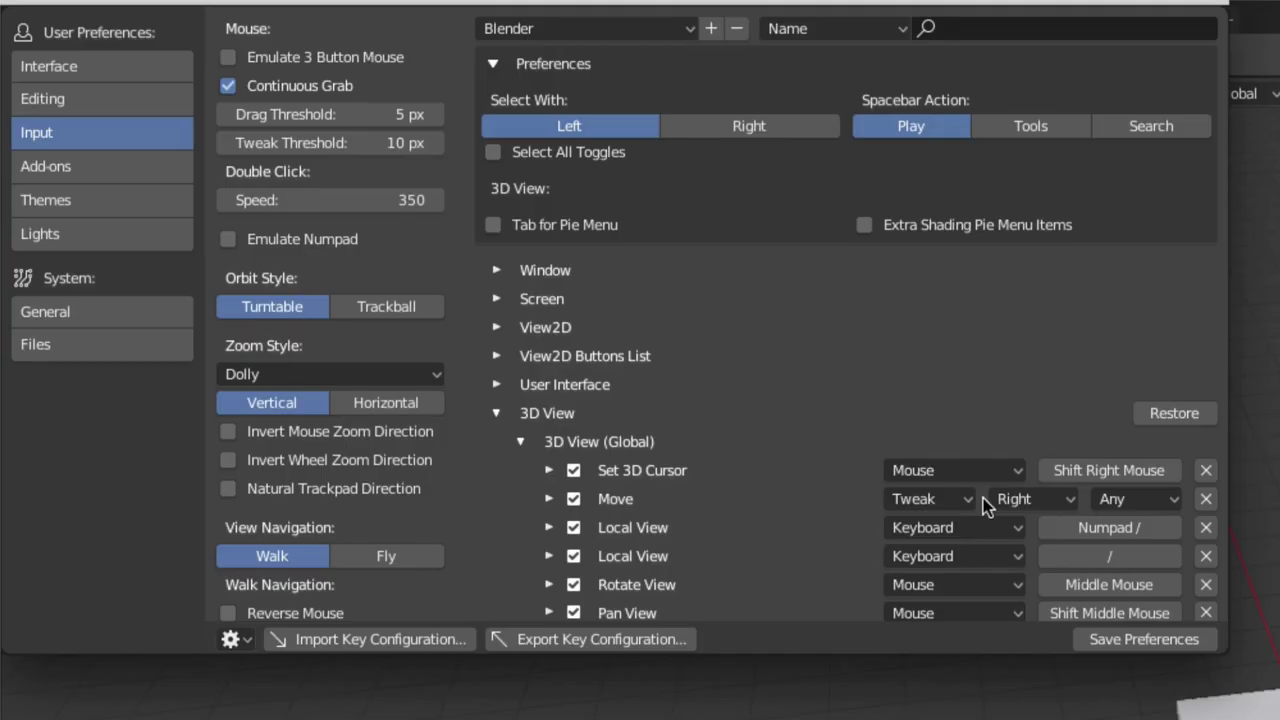
left_click(493, 155)
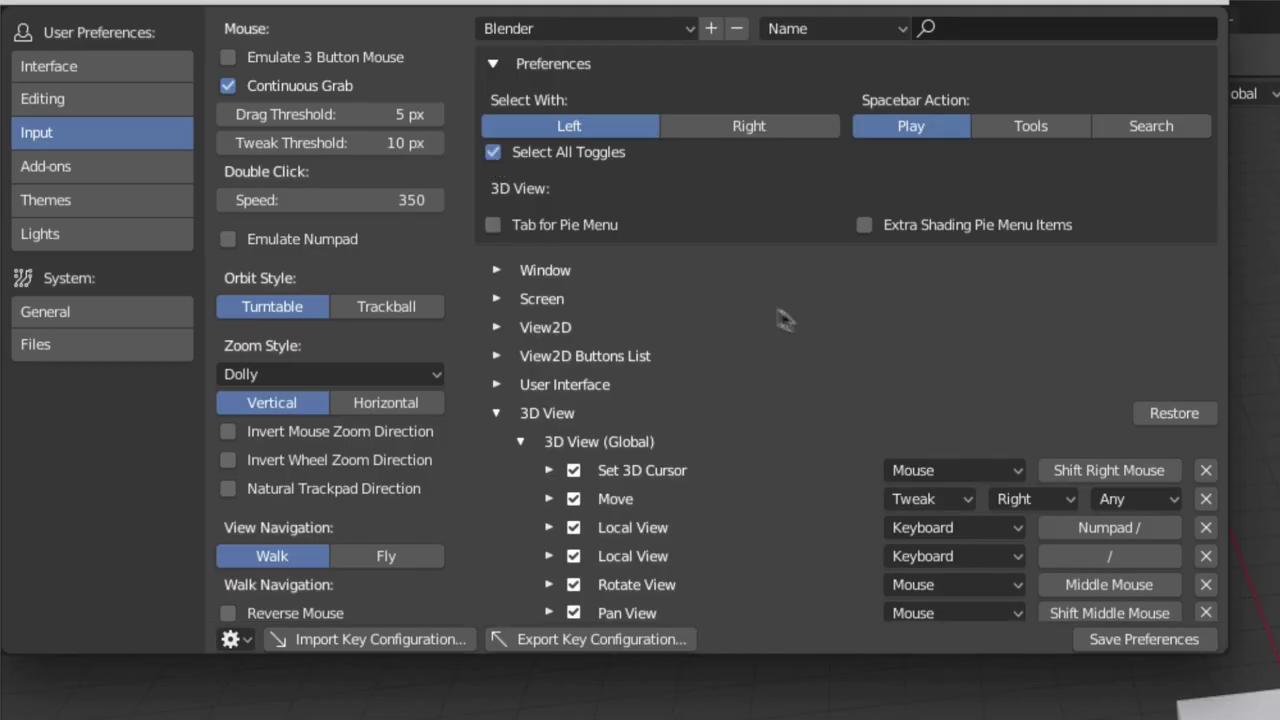
left_click(1148, 645)
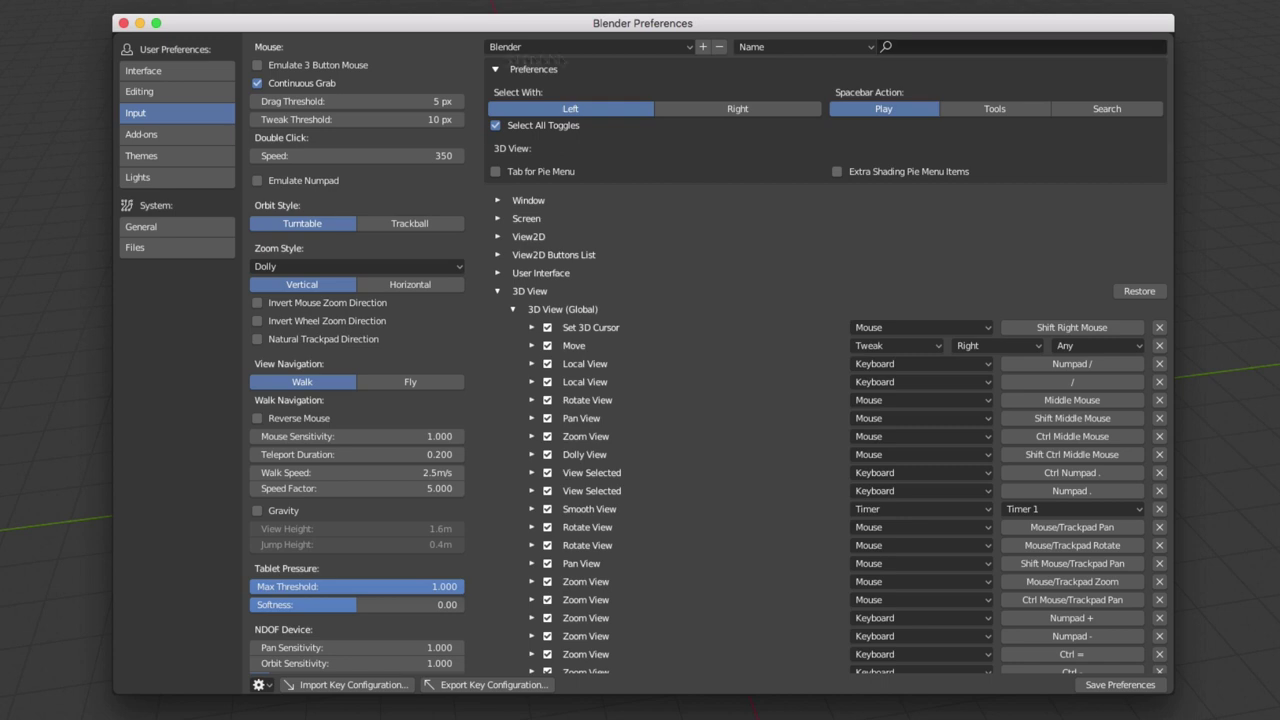
Look over the General and Interface preference pages, then orbit the cube scene.
left_click(161, 222)
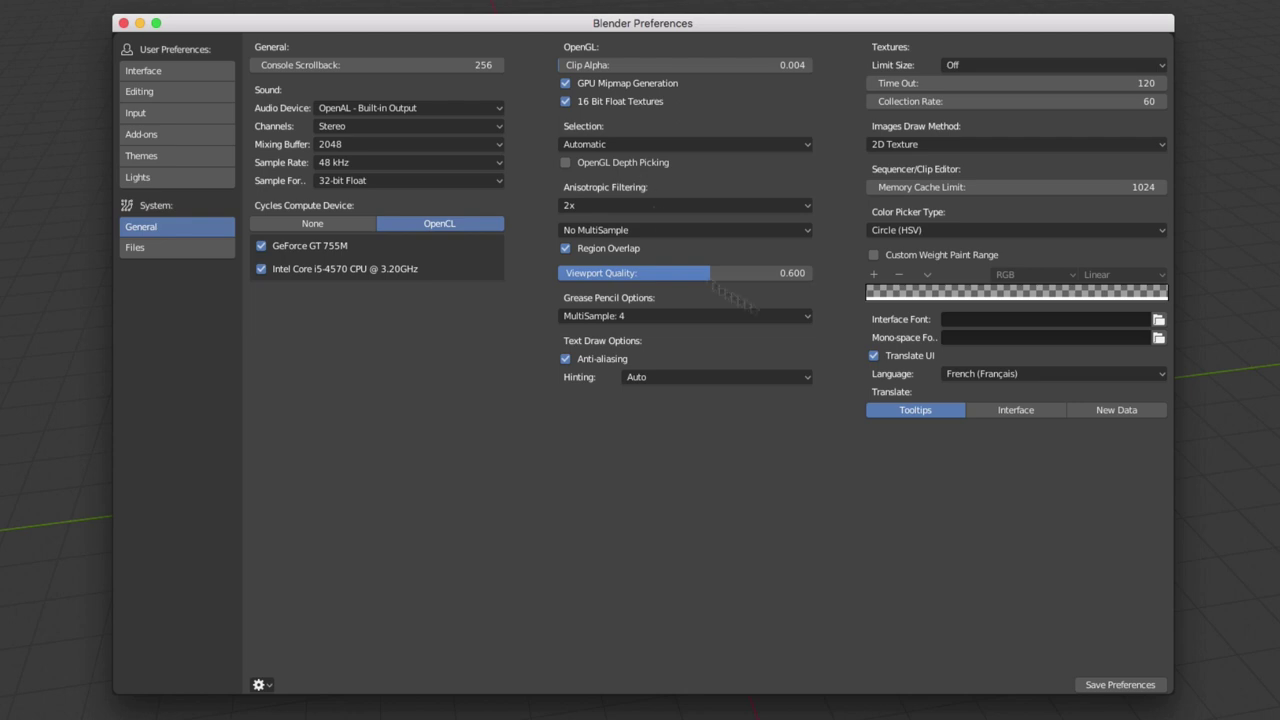
left_click(200, 77)
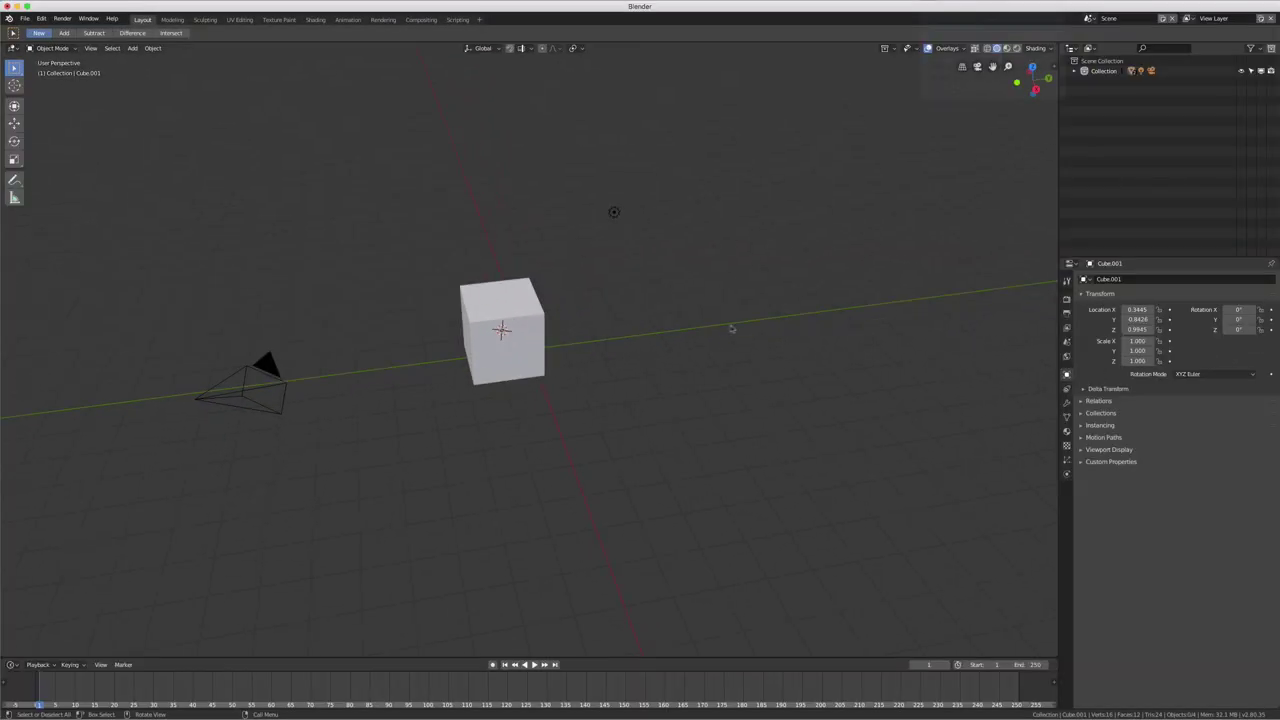
mouse_move(735, 330)
middle_mouse_down()
mouse_move(723, 331)
mouse_move(746, 329)
mouse_move(897, 164)
middle_mouse_up()
left_click(894, 49)
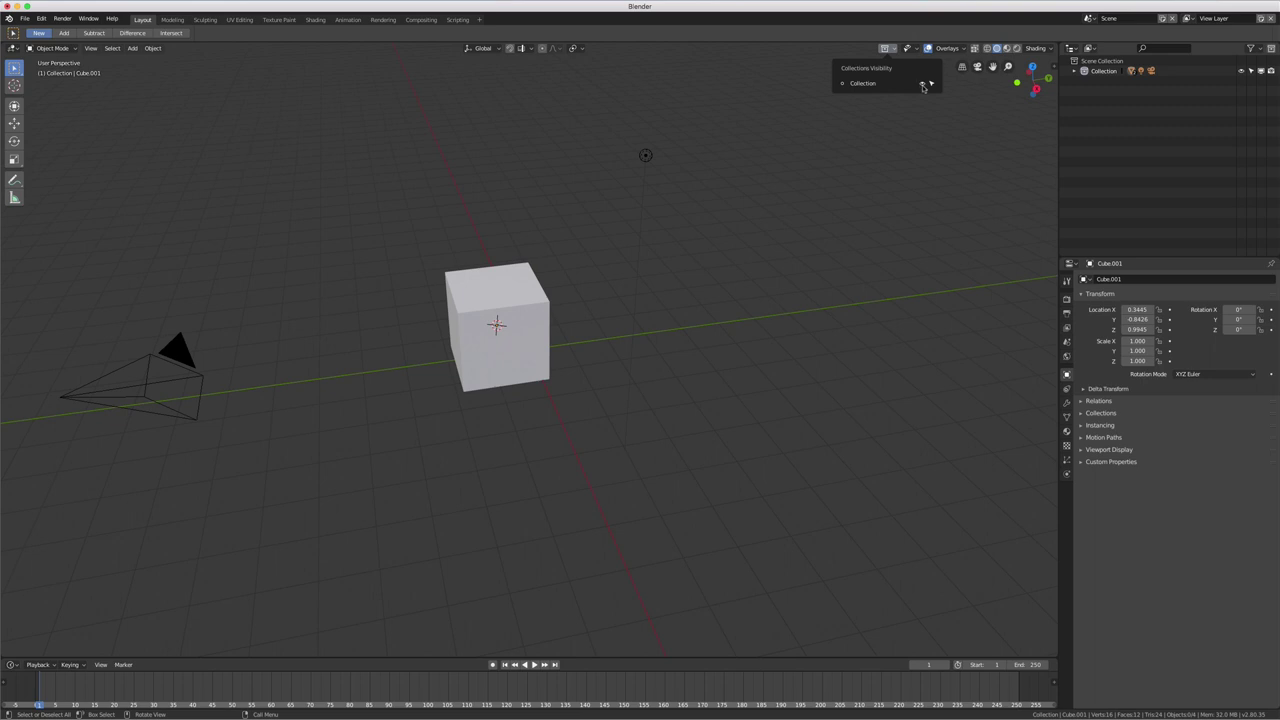
left_click(921, 83)
left_click(921, 83)
left_click(896, 50)
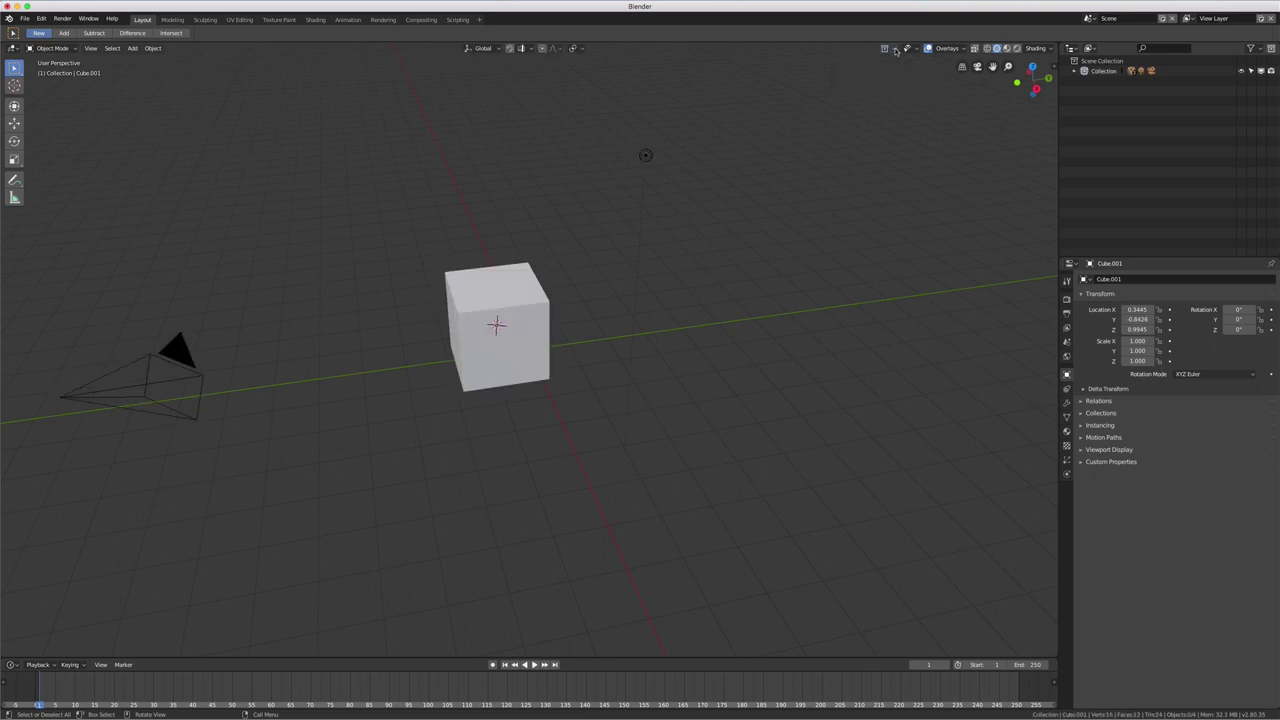
mouse_move(867, 328)
middle_mouse_down()
mouse_move(829, 314)
mouse_move(866, 331)
middle_mouse_up()
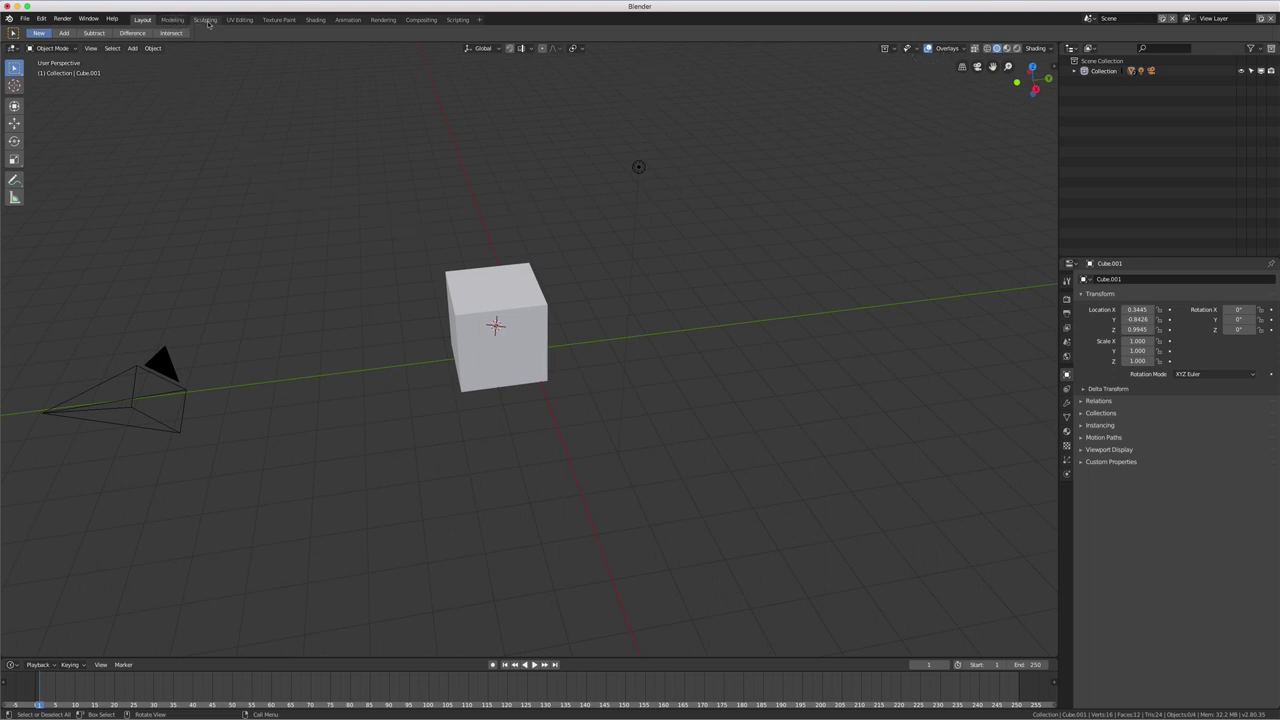
Cycle through the UV Editing, Animation and Rendering workspaces, ending on Modeling.
left_click(240, 19)
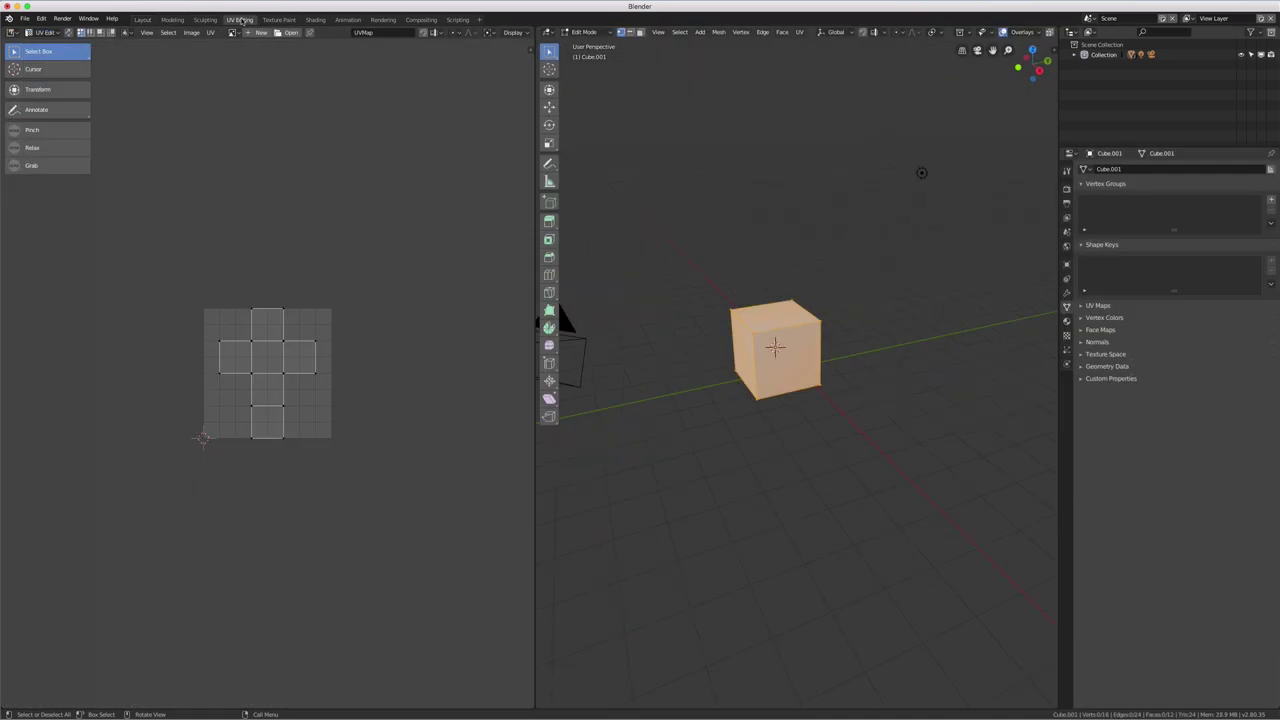
left_click(352, 19)
left_click(383, 19)
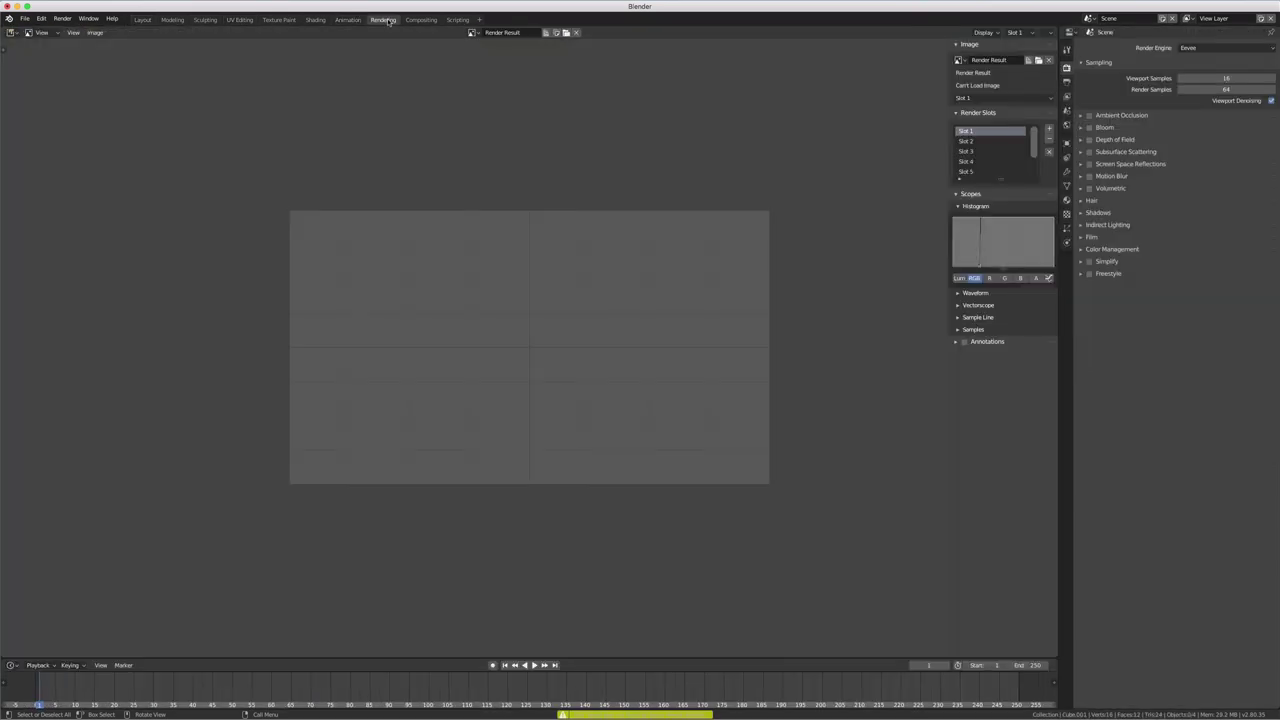
left_click(171, 20)
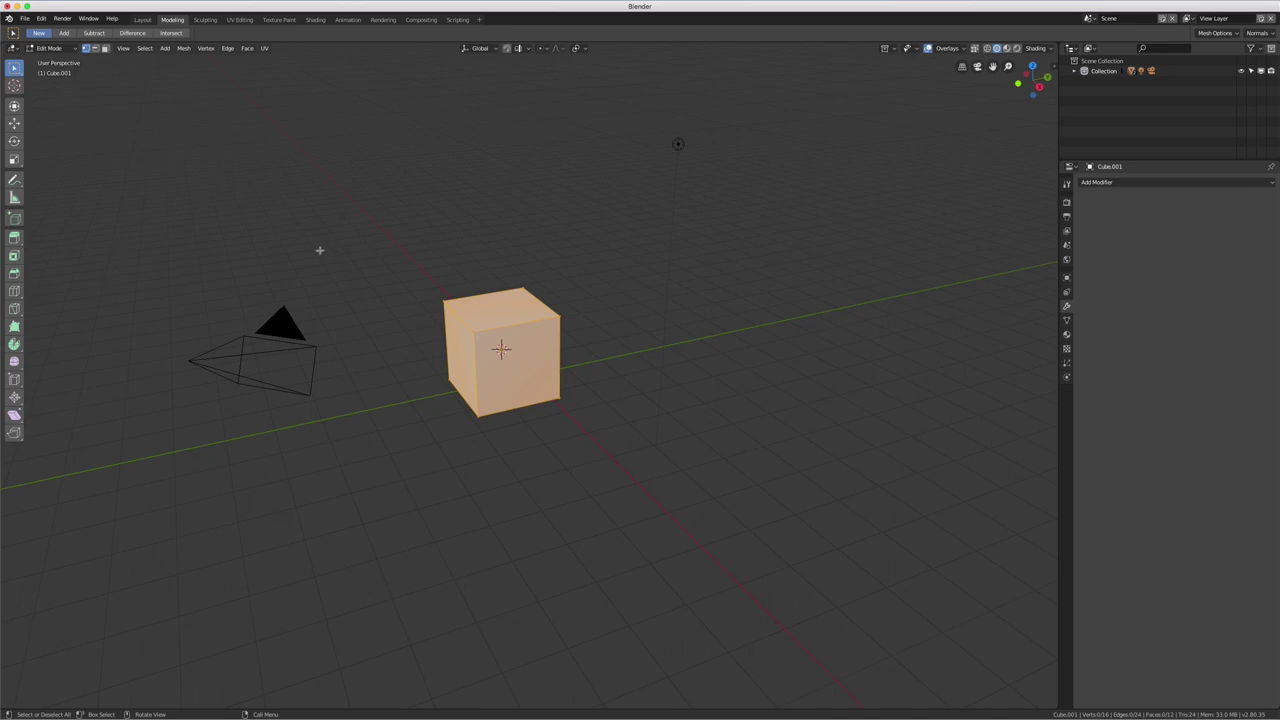
Leave Edit Mode for Object Mode and select the cube.
key("Tab")
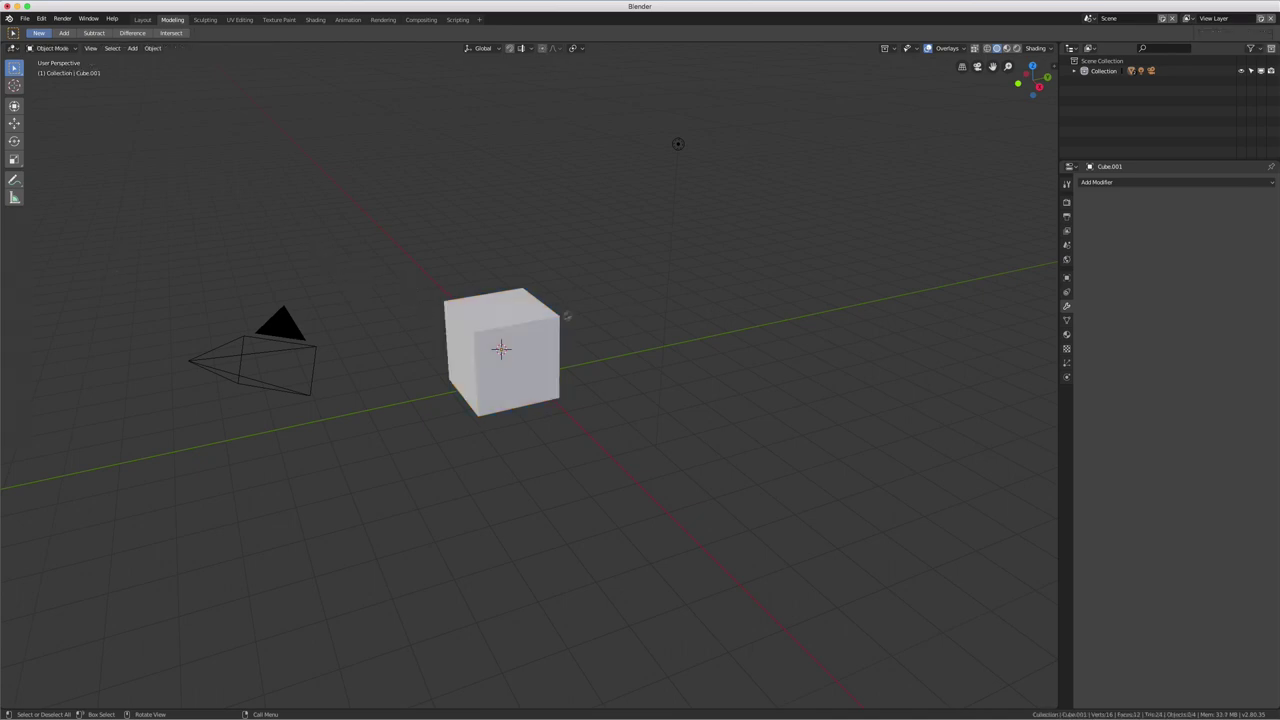
middle_click_drag(565, 316, 559, 323)
left_click(525, 322)
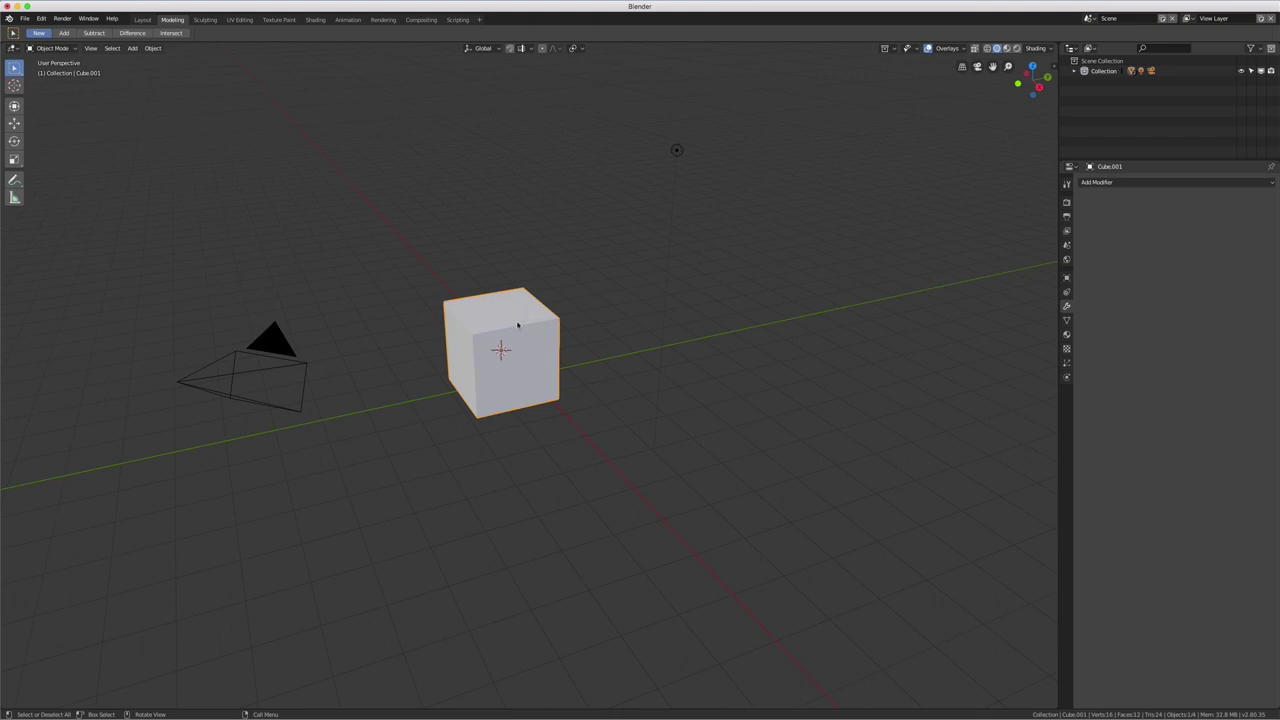
left_click(532, 348, "shift")
With the Cursor tool, place the 3D cursor above the cube.
left_click(14, 86)
left_click(520, 228)
left_click_drag(520, 228, 571, 205)
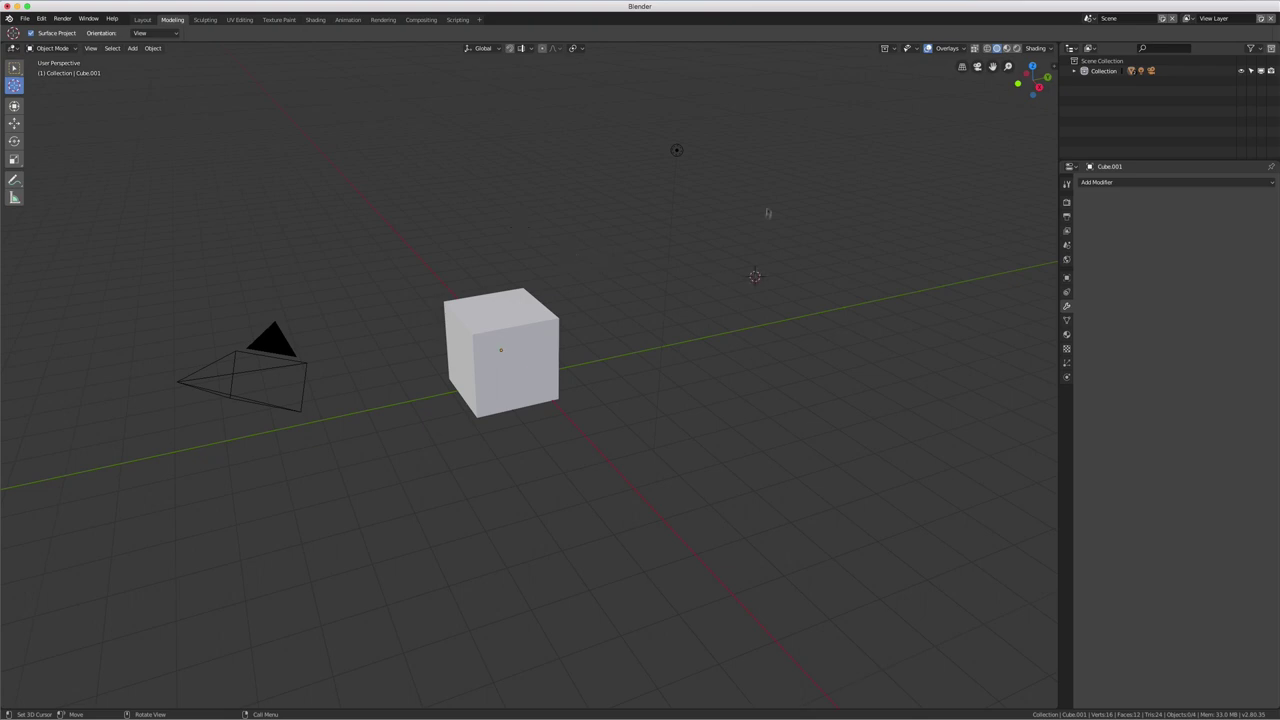
Set the 3D cursor on the green axis right of the cube, then select and deselect the cube.
left_click(707, 341)
left_click(14, 67)
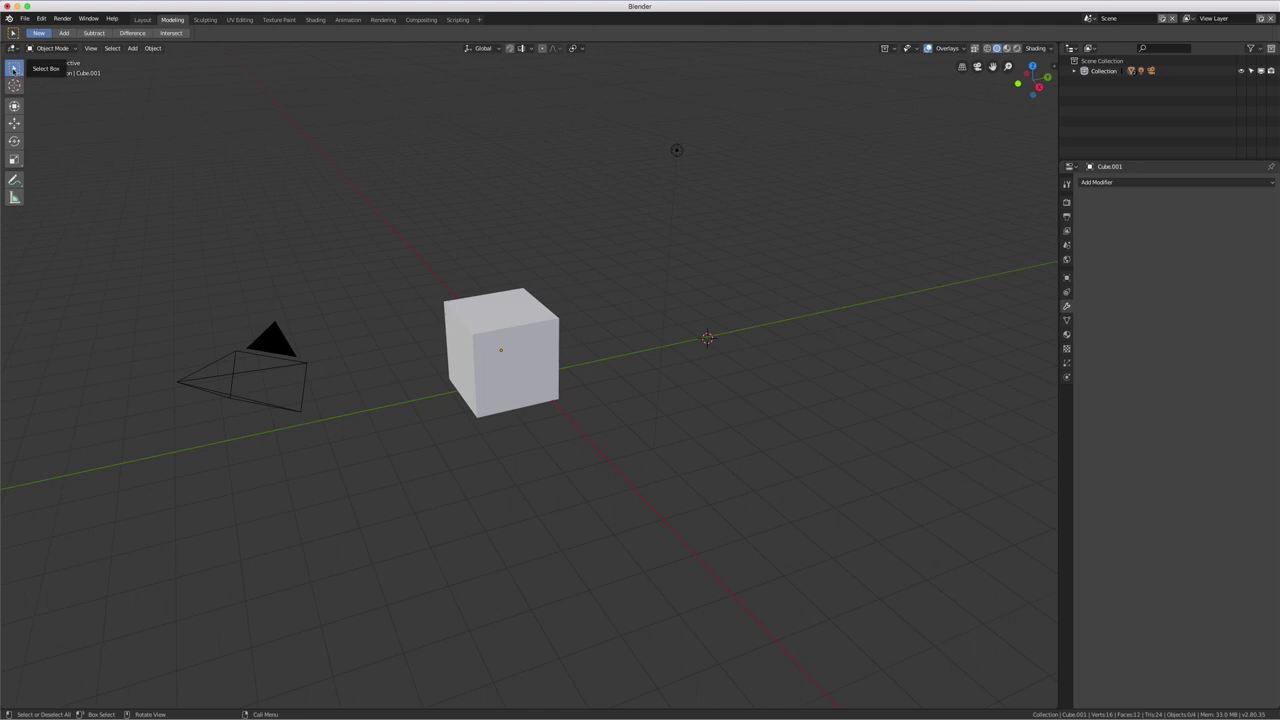
left_click(497, 315)
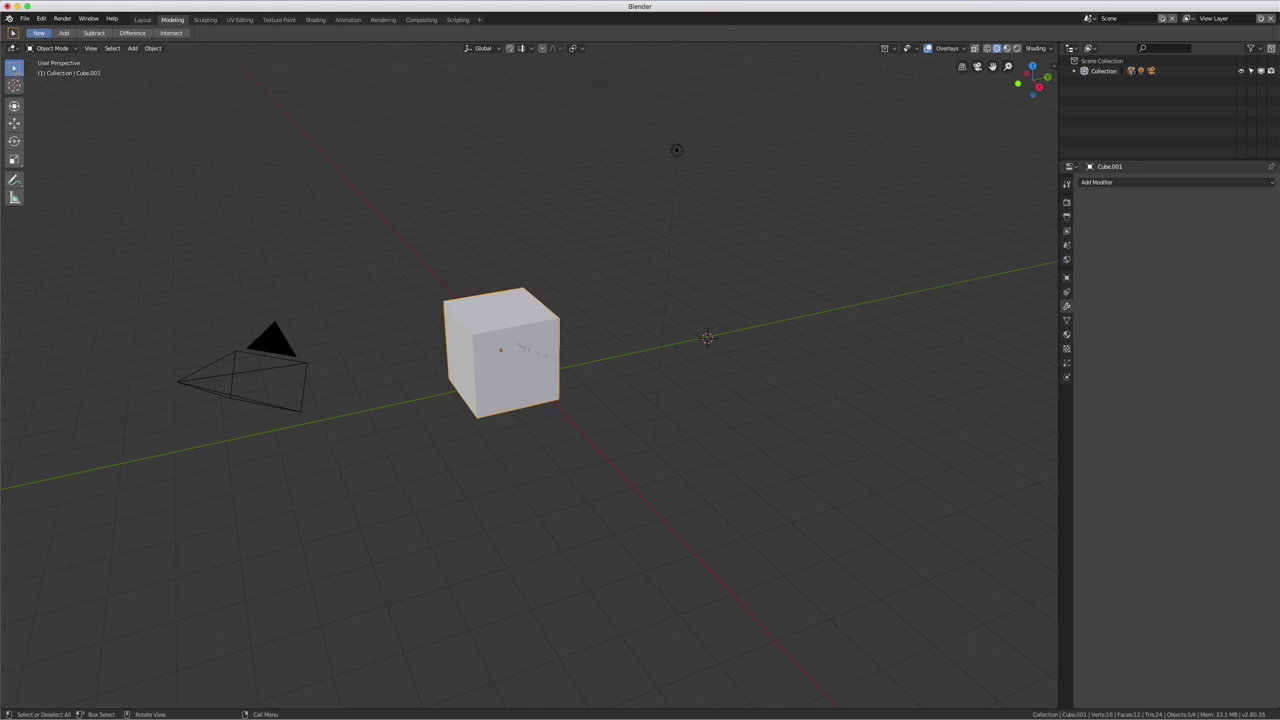
left_click(706, 372)
mouse_move(586, 323)
middle_mouse_down()
mouse_move(609, 306)
mouse_move(517, 327)
mouse_move(597, 326)
mouse_move(530, 333)
mouse_move(568, 334)
mouse_move(545, 334)
middle_mouse_up()
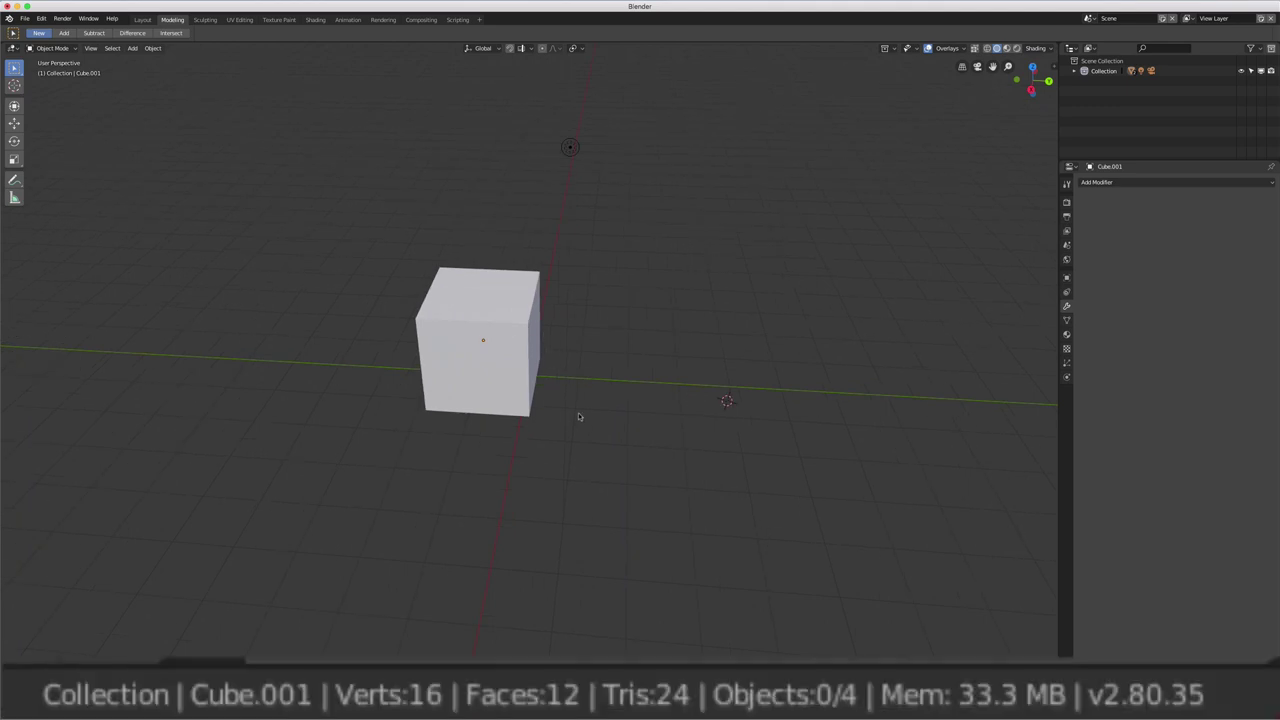